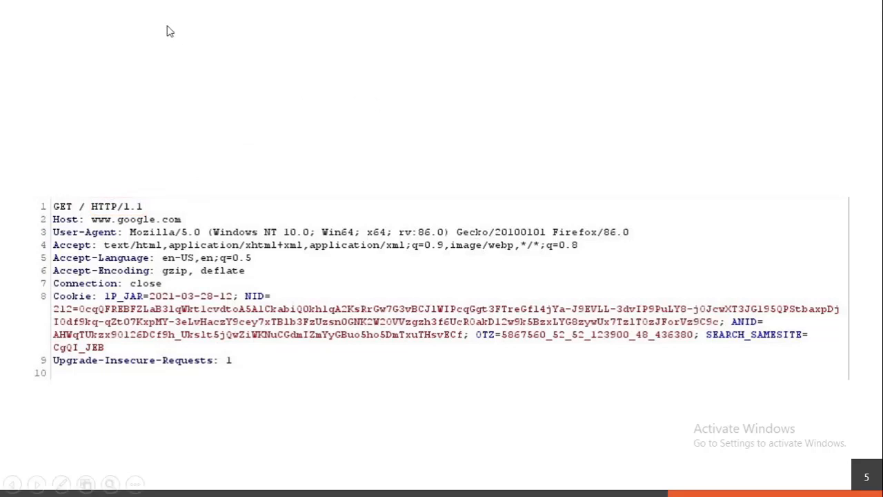
left_click(56, 215)
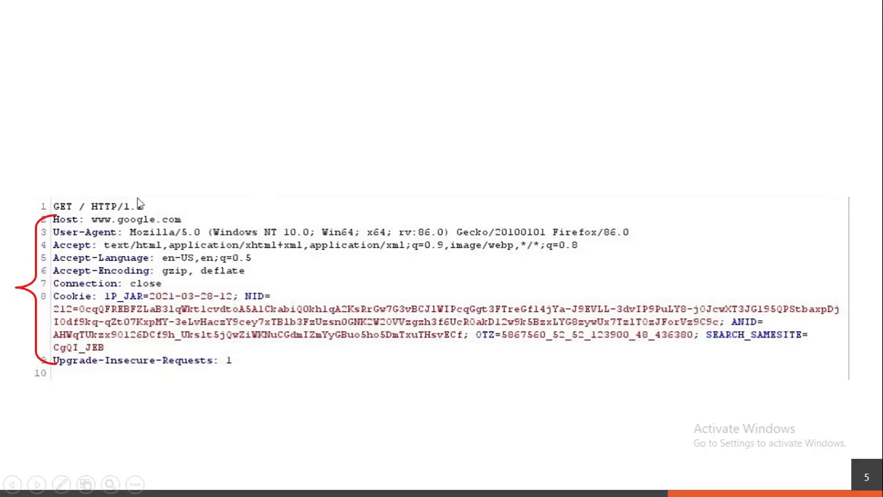
left_click(87, 264)
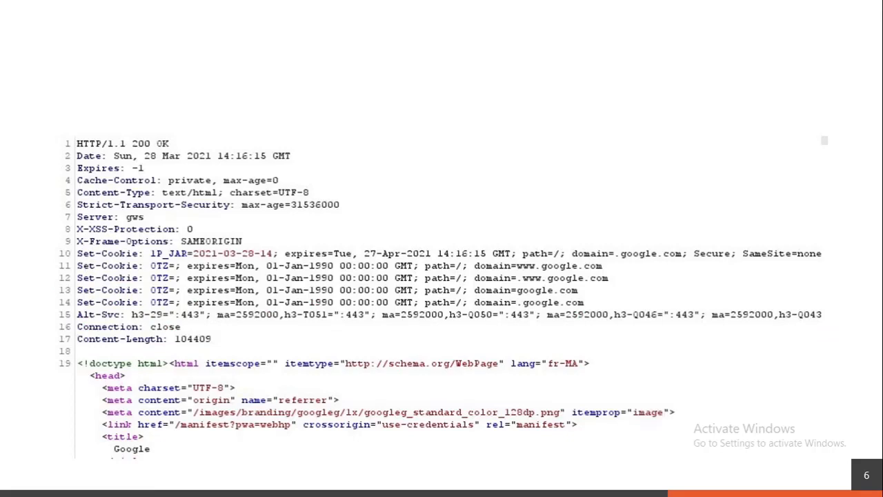
key("Right")
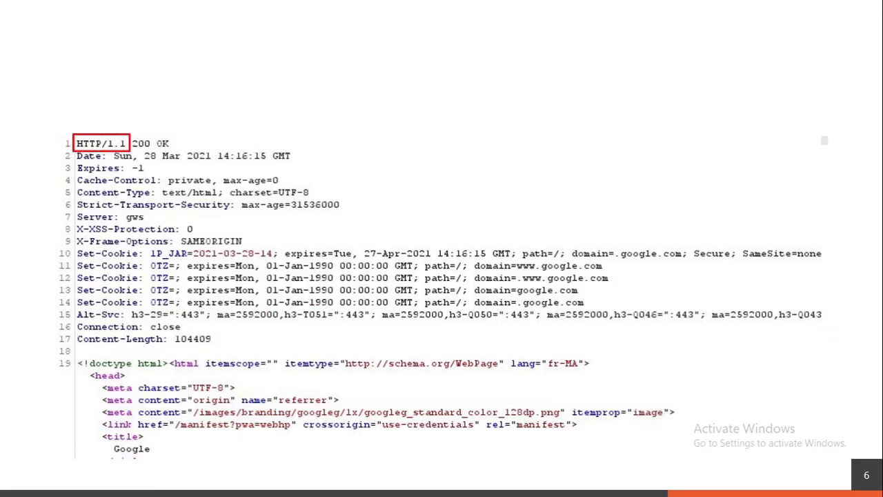
key("Right")
key("Right")
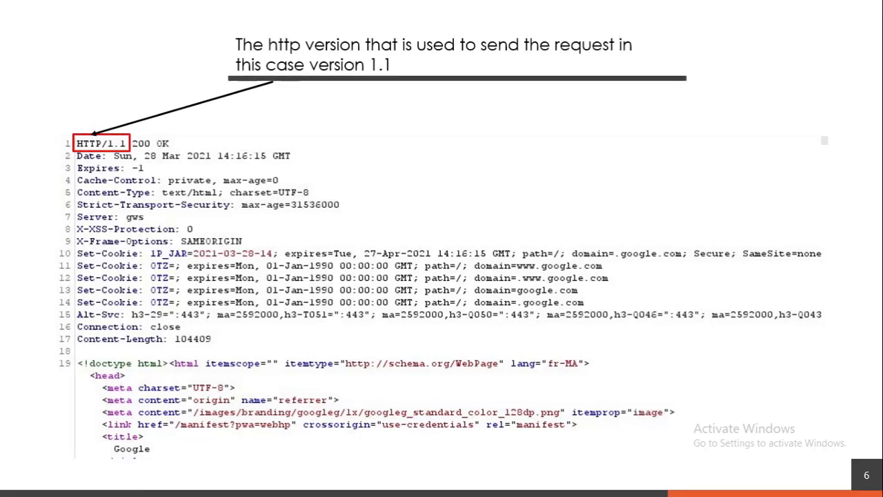
key("Right")
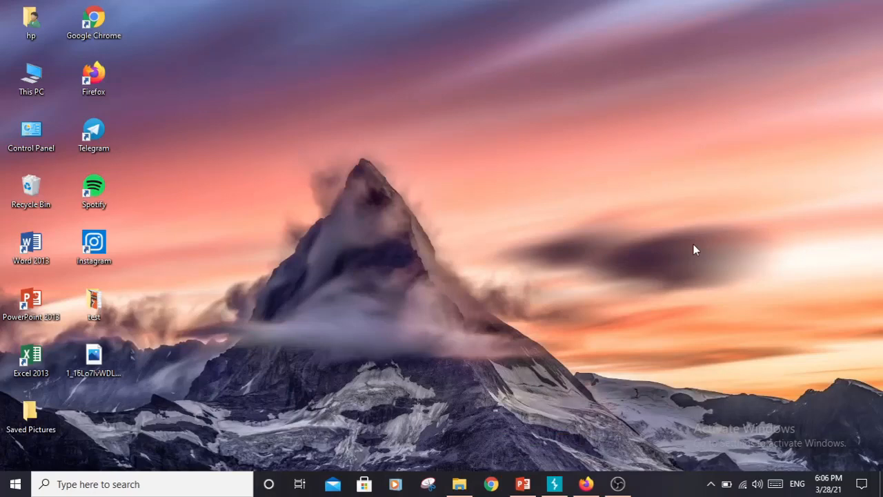
Switch to Firefox and search Google for "download burp suite community edition".
left_click(586, 484)
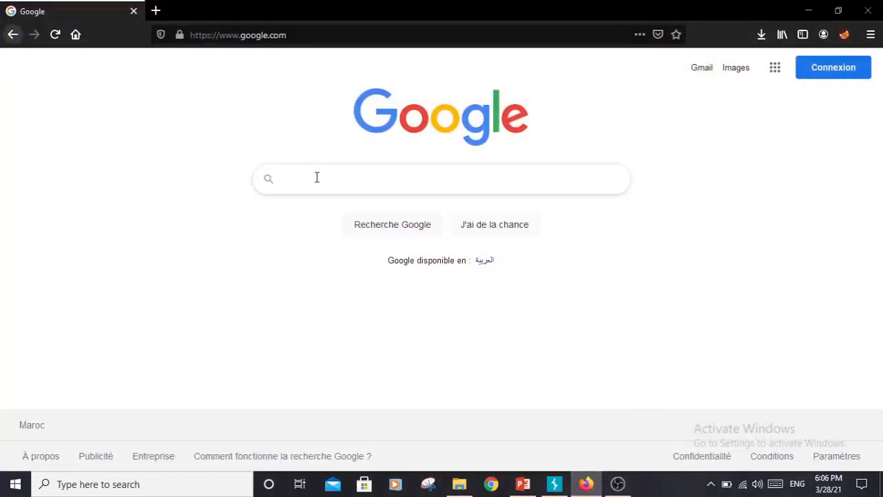
type("download")
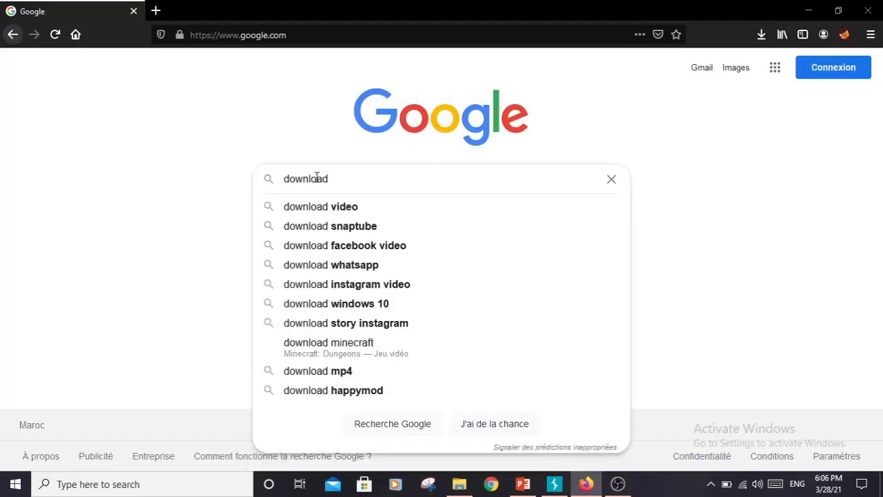
type(" burp su")
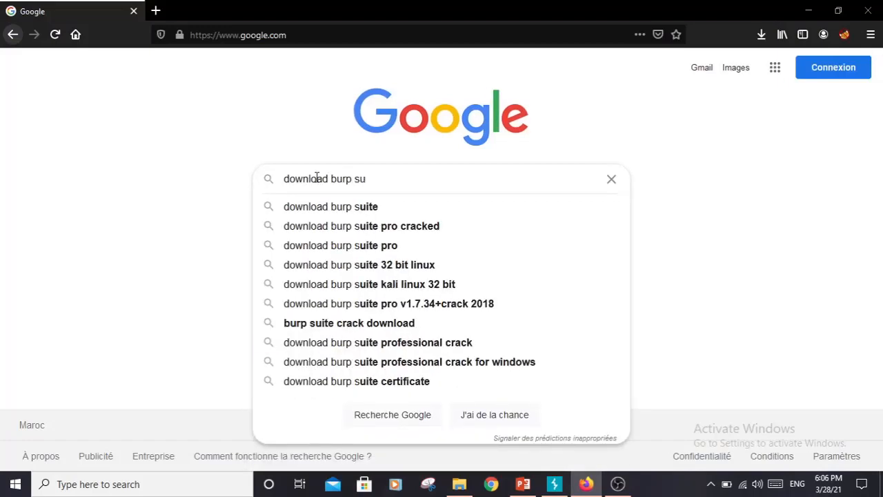
type("ite comm")
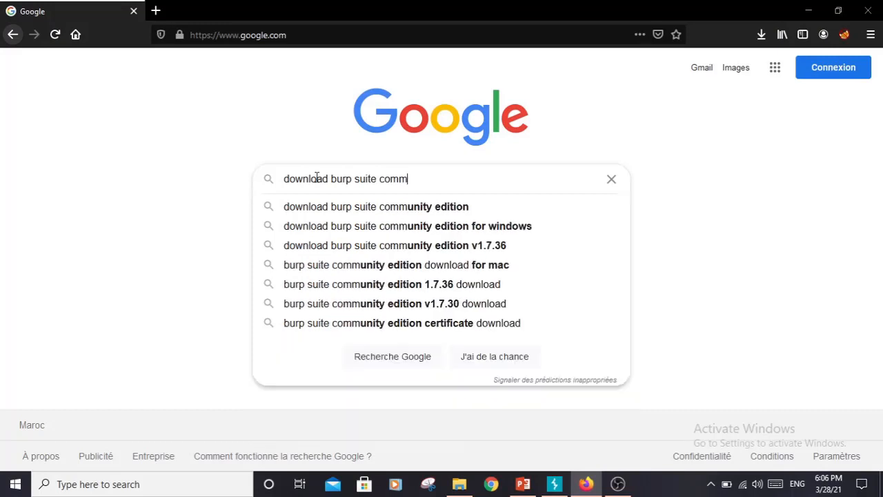
key("Down")
key("Return")
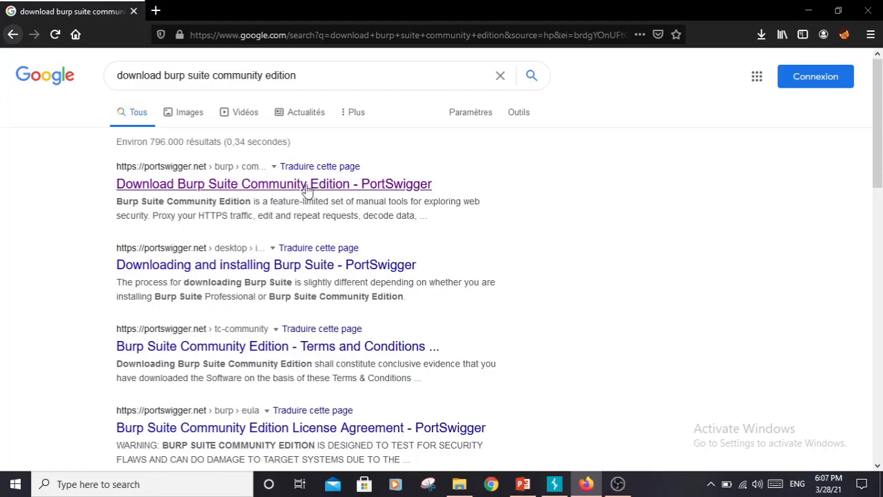
Open PortSwigger's Burp Suite Community Edition download page and go to the latest release, Professional / Community 2021.3.1.
left_click(285, 187)
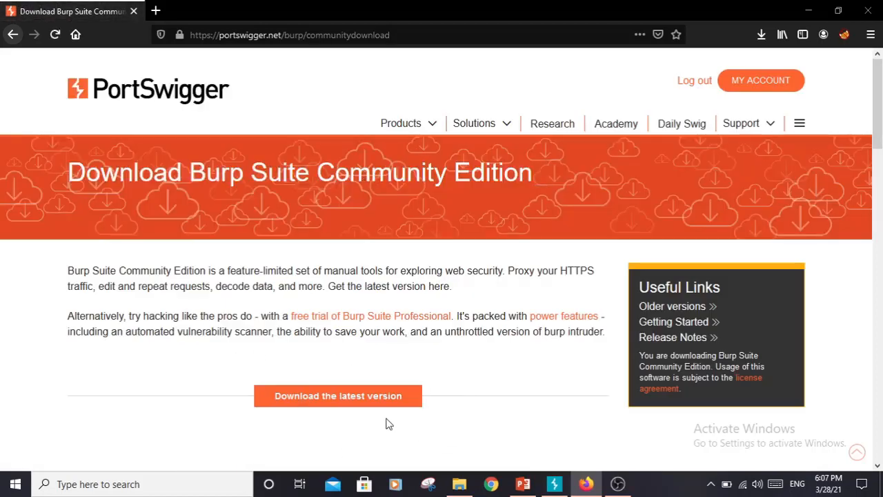
left_click(354, 403)
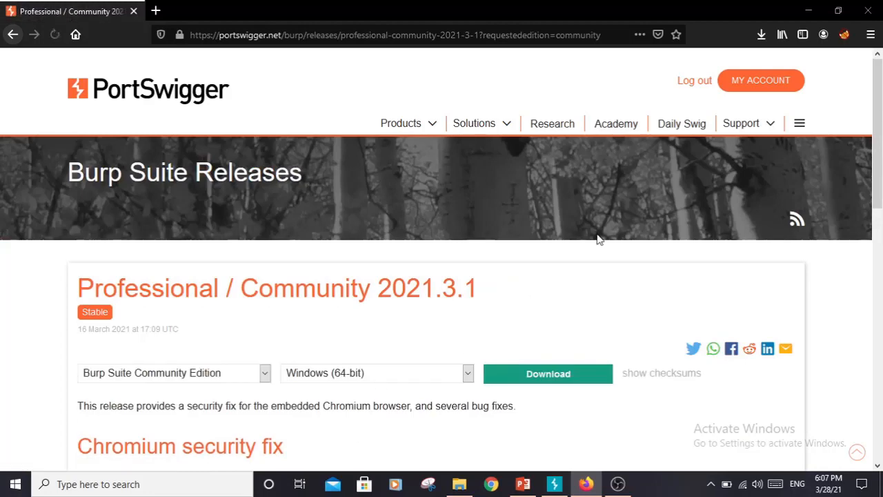
scroll(487, 228, "down", 2)
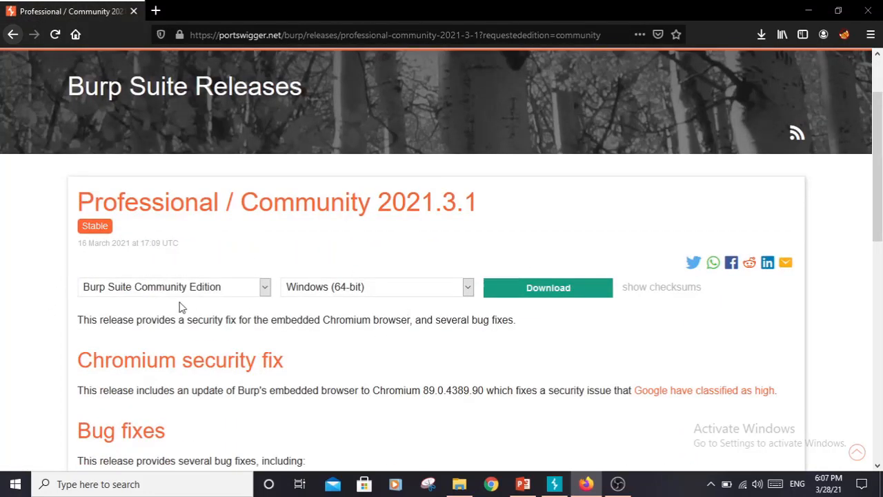
Request the Windows (64-bit) Burp Suite Community Edition download and dismiss the prompt to save the file.
left_click(468, 289)
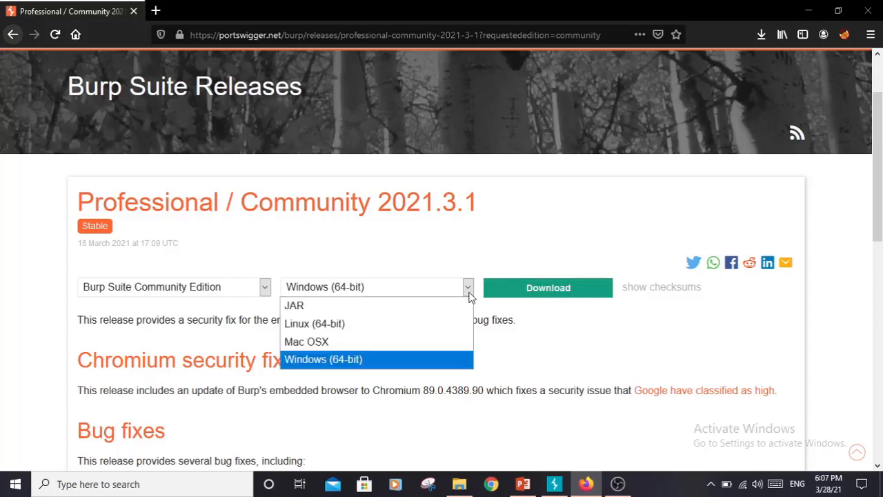
left_click(318, 362)
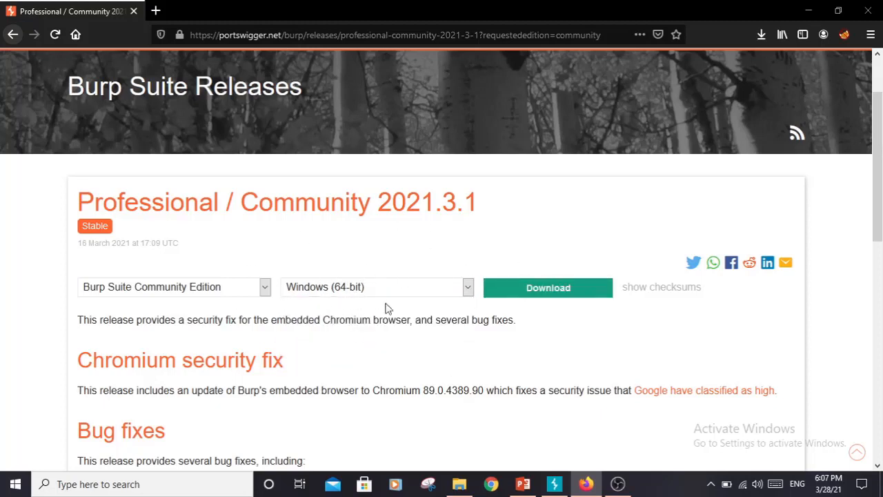
left_click(547, 287)
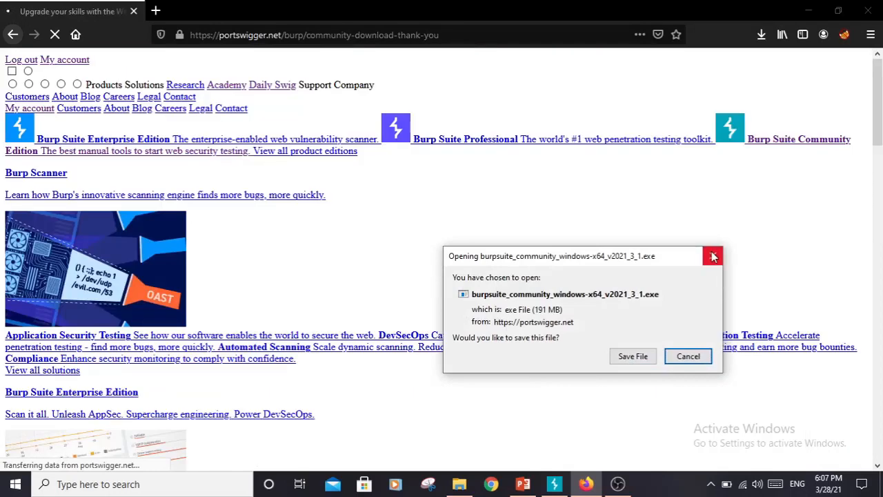
left_click(713, 256)
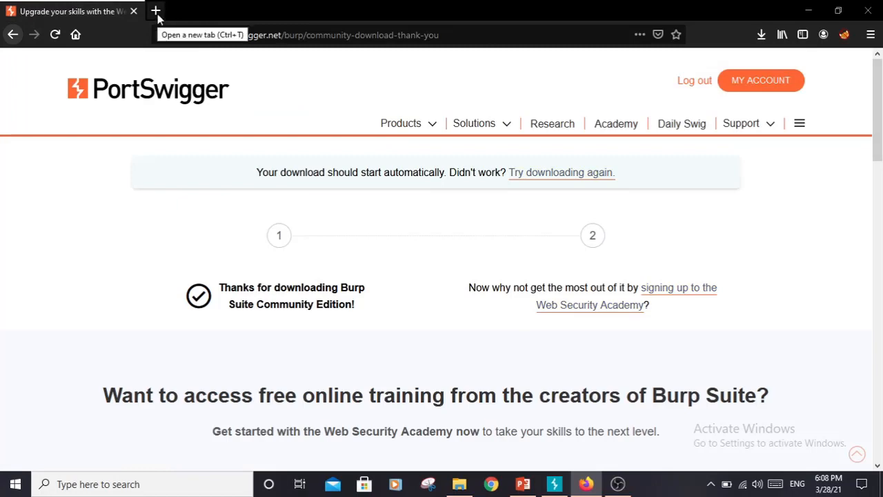
Minimize the browser and switch to Burp Suite to view its proxy intercept screen.
left_click(821, 6)
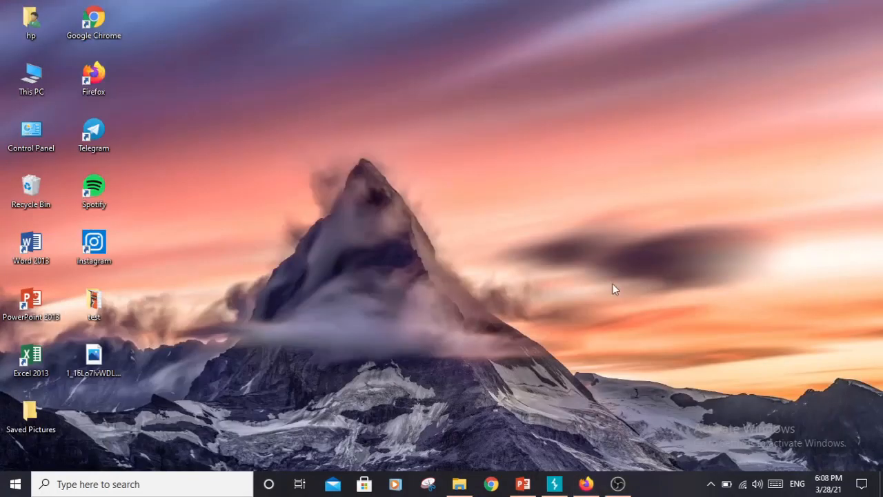
left_click(554, 485)
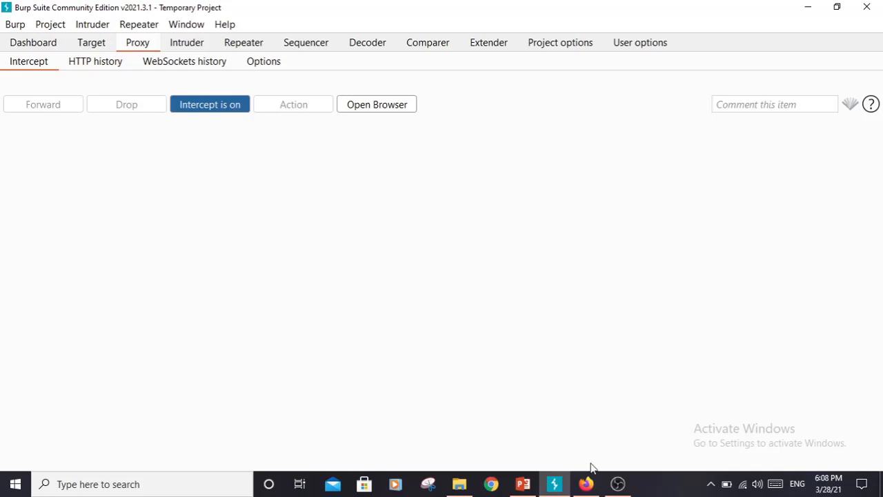
Switch back to Firefox and open a new browser tab.
mouse_move(587, 481)
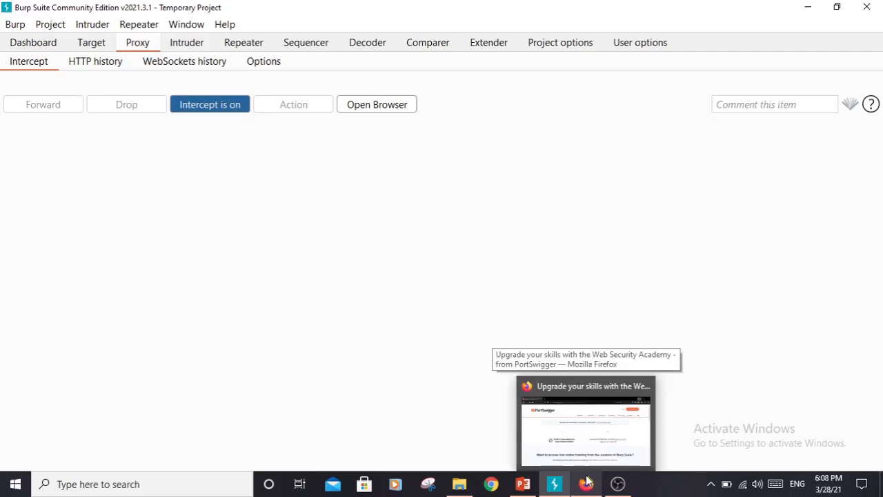
left_click(587, 480)
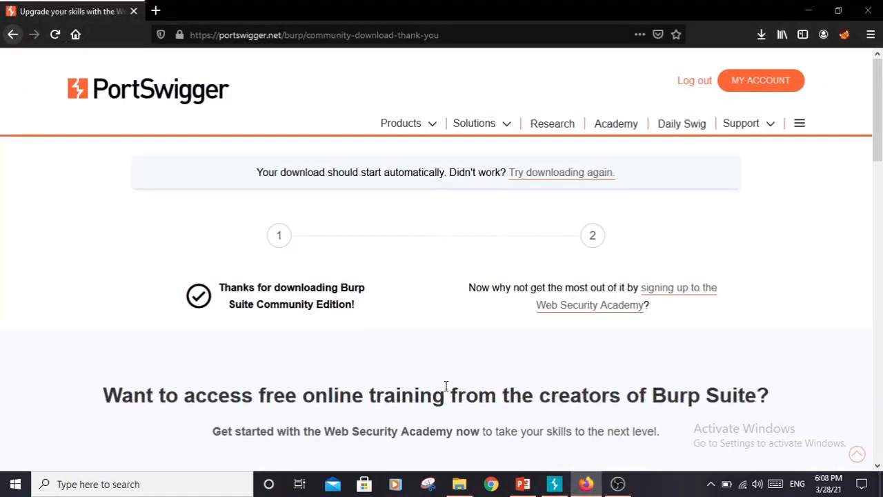
left_click(155, 10)
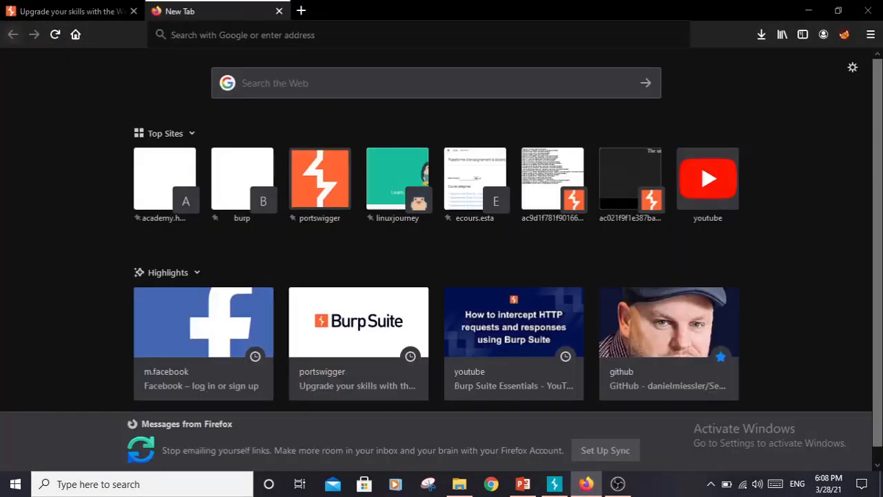
left_click(221, 34)
left_click(132, 59)
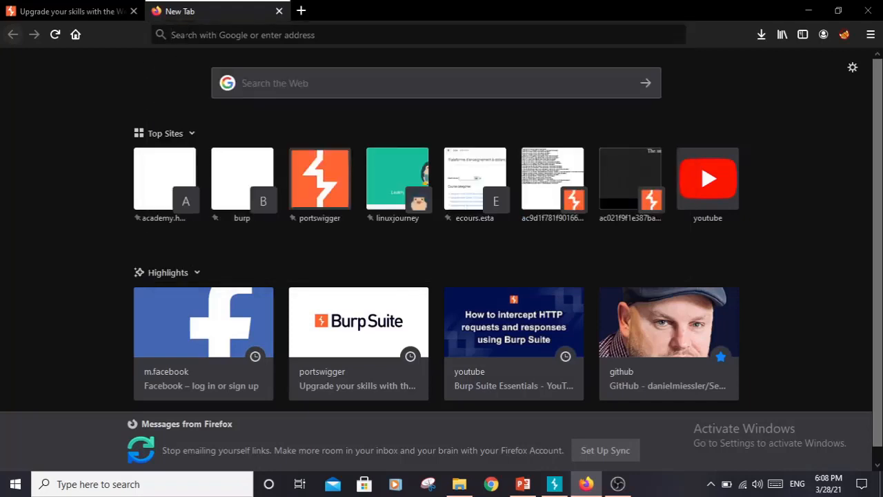
left_click(186, 34)
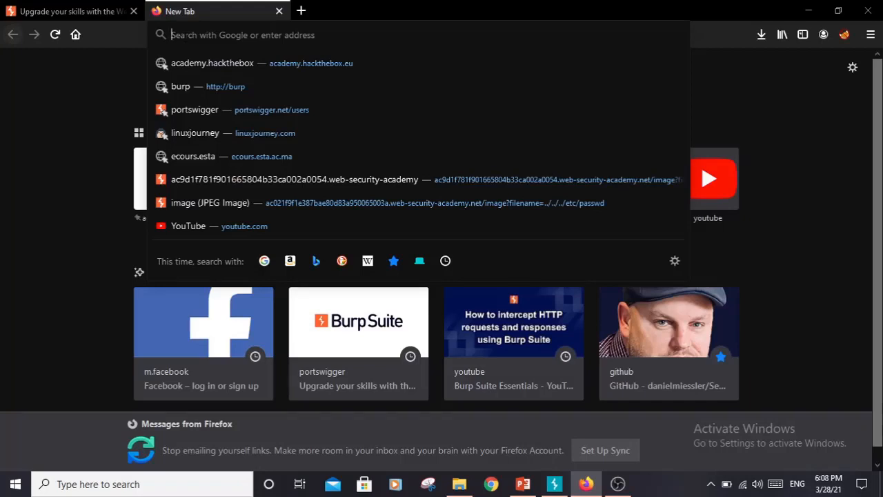
left_click(76, 116)
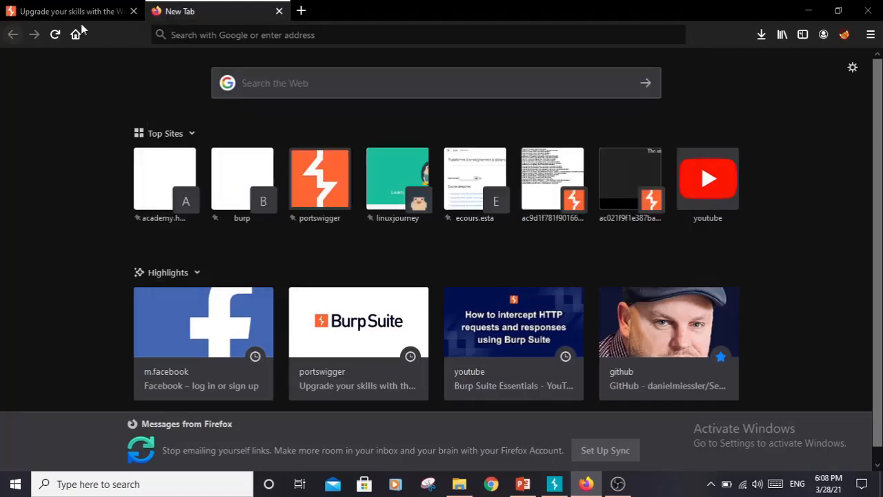
Open the connection settings under Network Settings in Firefox's general options.
left_click(853, 69)
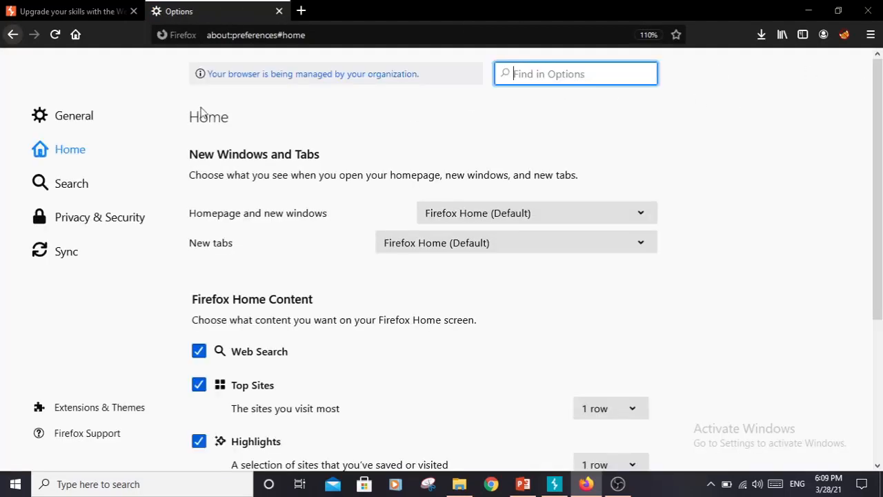
left_click(76, 120)
left_click_drag(878, 92, 880, 428)
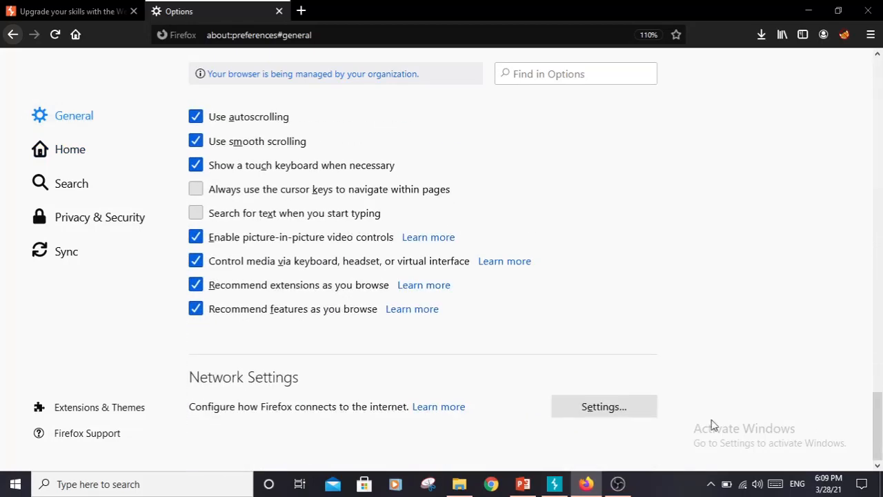
left_click_drag(293, 370, 184, 380)
left_click(183, 380)
left_click(559, 410)
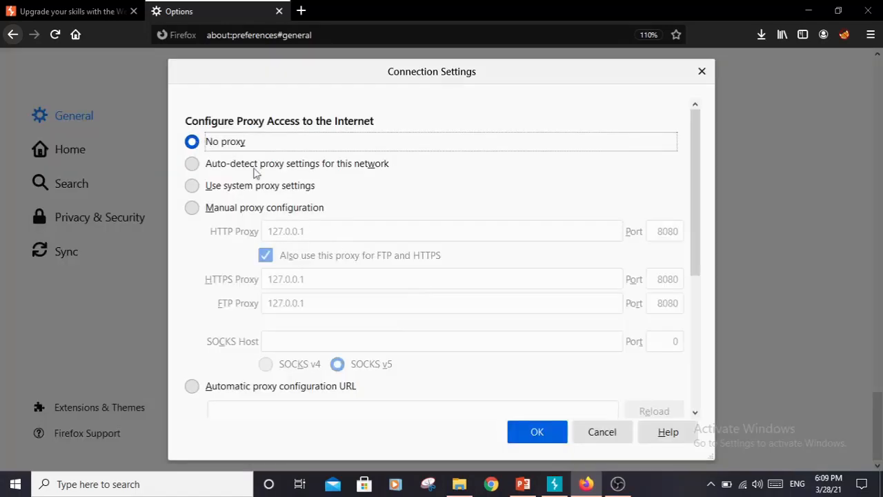
Choose manual proxy configuration and highlight the HTTP proxy address 127.0.0.1.
left_click(194, 210)
left_click(321, 231)
key("ctrl+a")
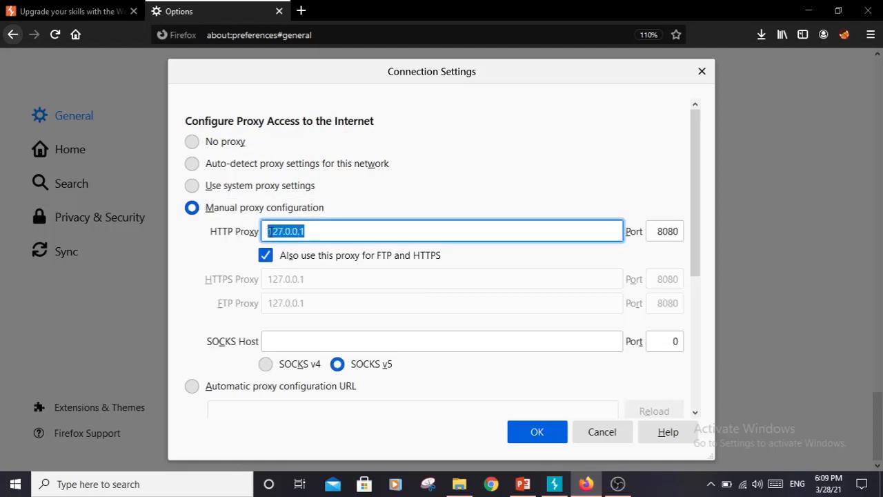
left_click_drag(263, 232, 314, 233)
left_click(314, 233)
Examine the port set for the HTTP proxy in the manual proxy configuration.
mouse_move(650, 235)
left_mouse_down()
mouse_move(695, 241)
mouse_move(660, 233)
left_mouse_up()
left_click(681, 237)
left_click(659, 233)
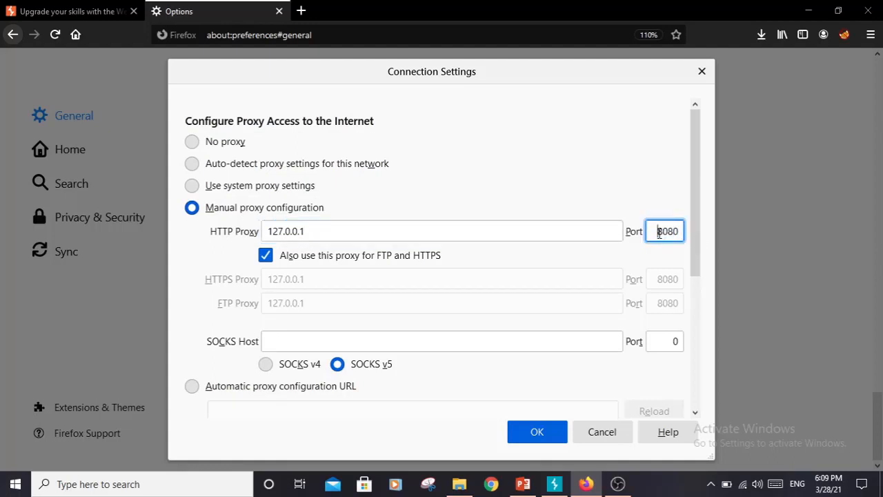
left_click_drag(659, 234, 680, 232)
left_click(679, 231)
left_click(658, 232)
left_click(683, 232)
left_click(649, 232)
left_click(681, 232)
key("alt+y")
left_click(269, 209)
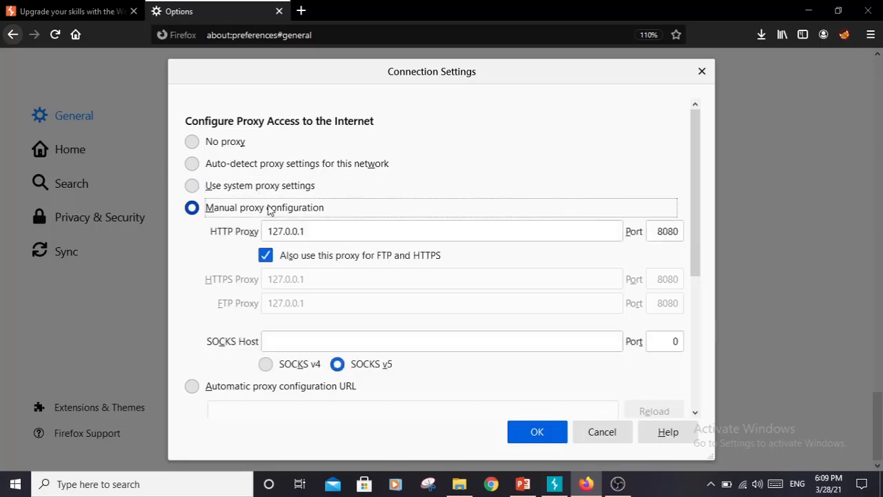
Switch to Burp Suite and review the proxy listeners in the Proxy options.
left_click(554, 483)
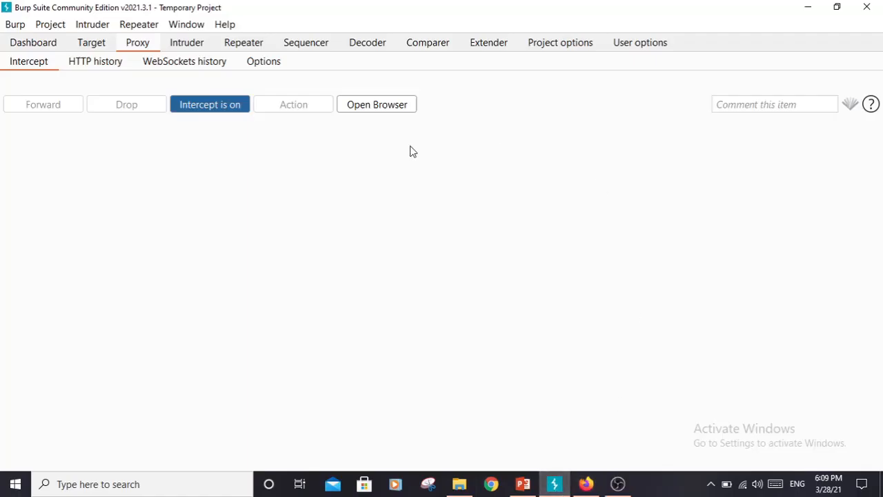
left_click(251, 68)
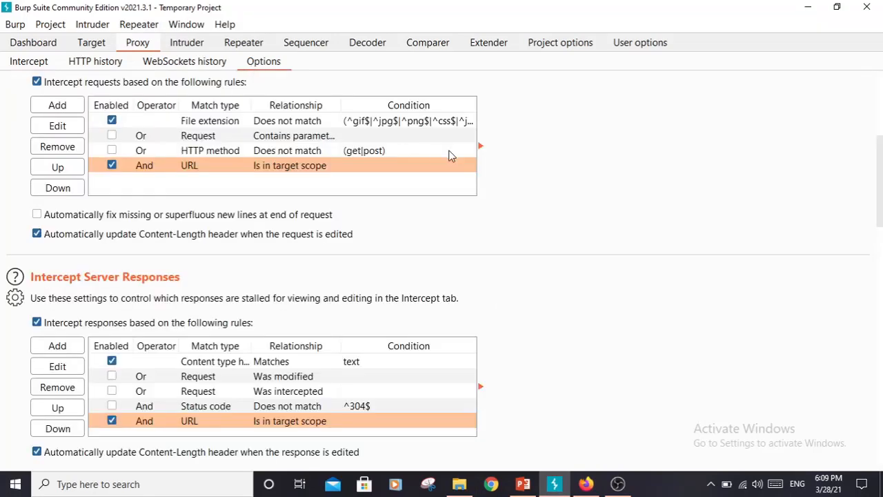
scroll(448, 155, "up", 5)
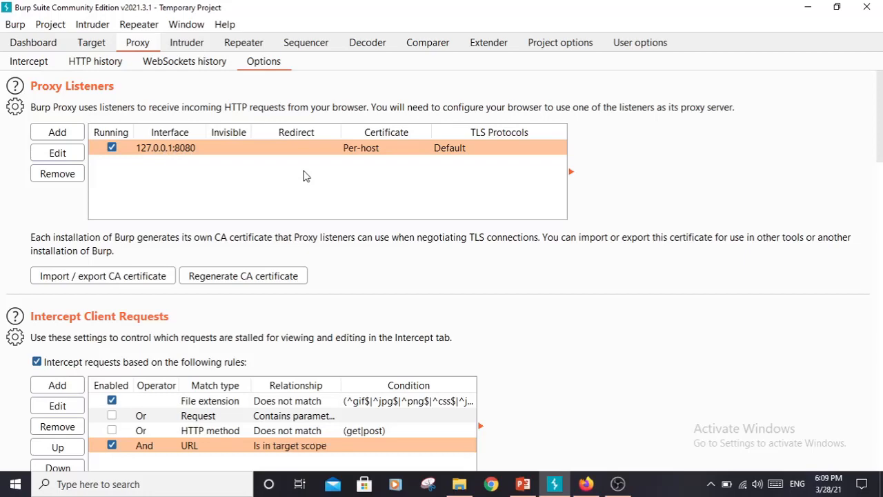
left_click(57, 132)
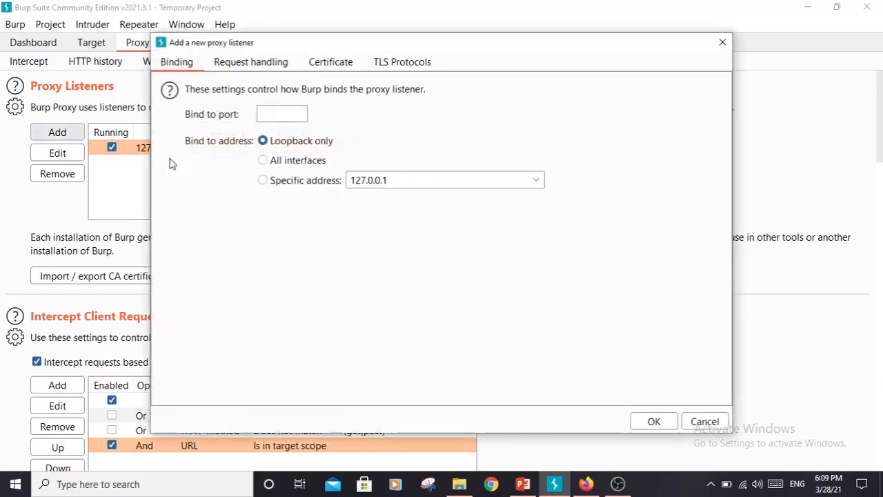
left_click(289, 115)
left_click(704, 421)
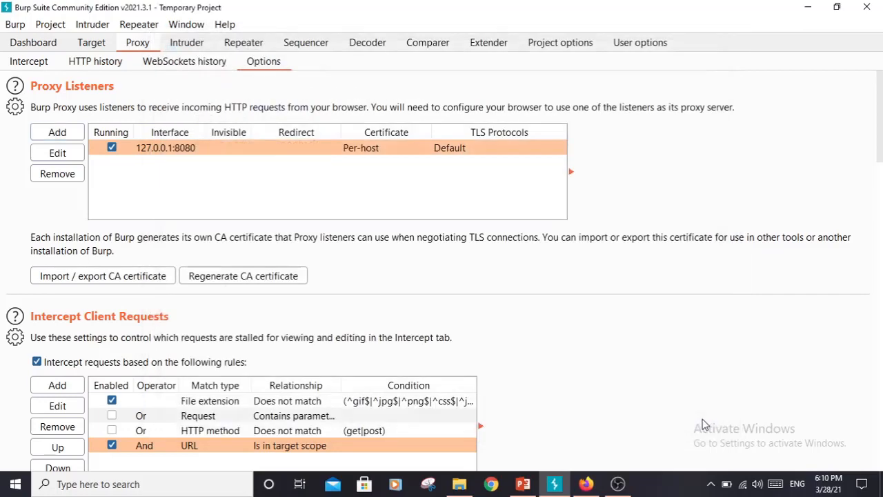
Switch back to Firefox and apply the manual proxy configuration with HTTP proxy 127.0.0.1 and port 8080.
left_click(586, 484)
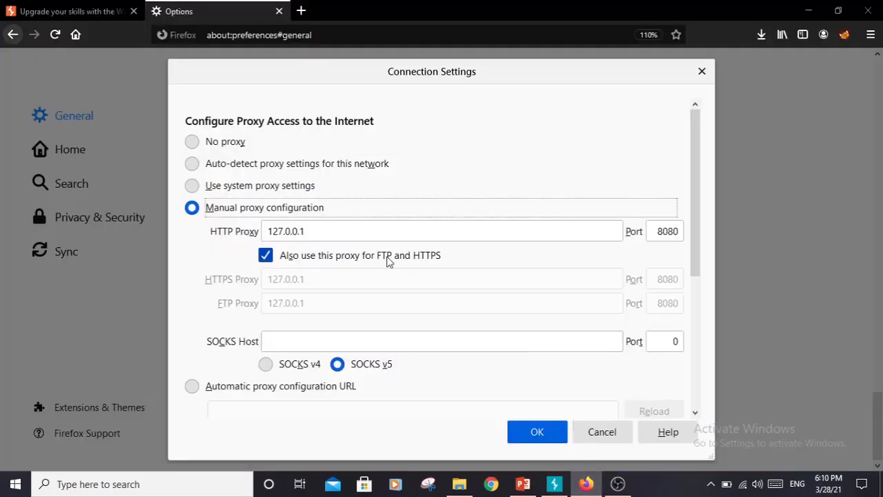
triple_click(315, 233)
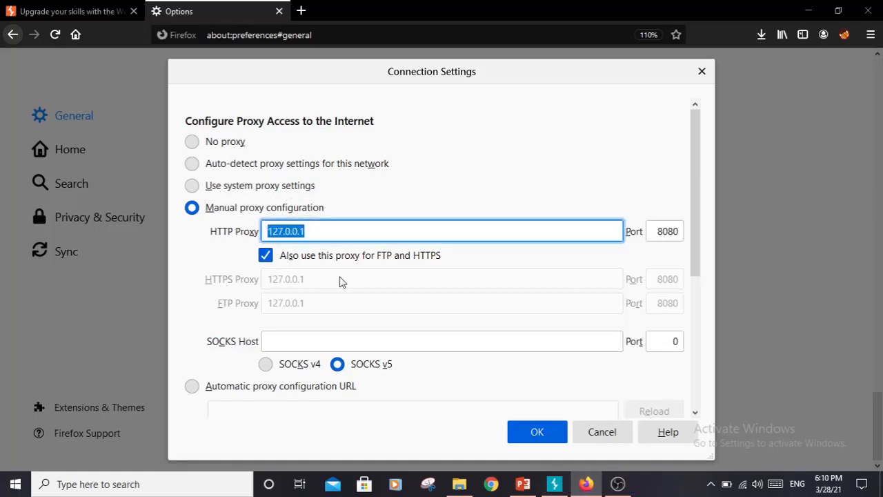
left_click(330, 233)
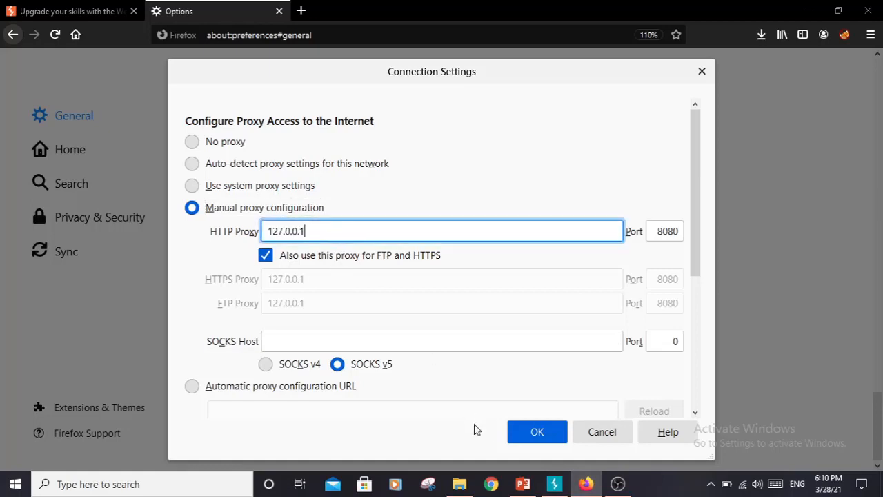
left_click(525, 433)
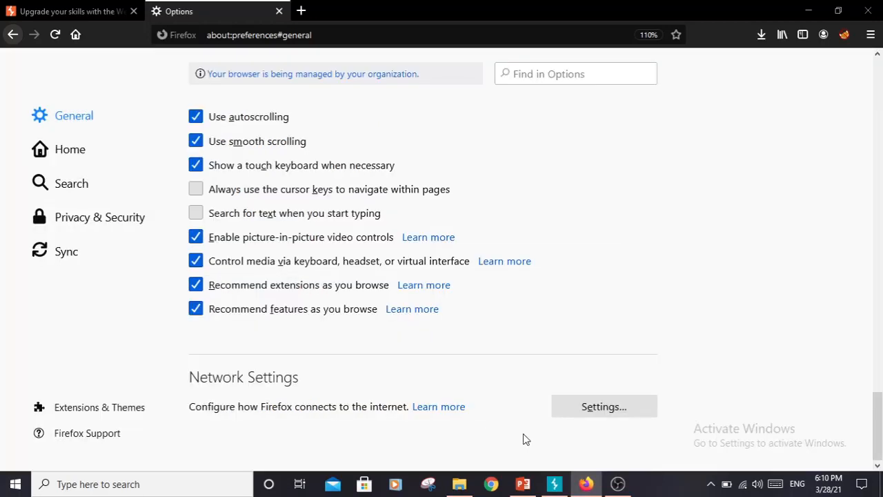
Close the Firefox options page and open a new browser tab.
left_click_drag(877, 424, 878, 69)
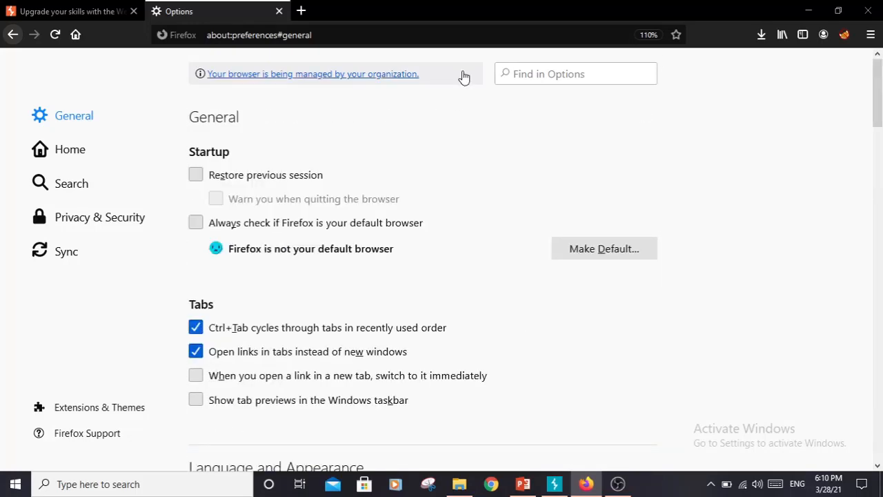
left_click(278, 11)
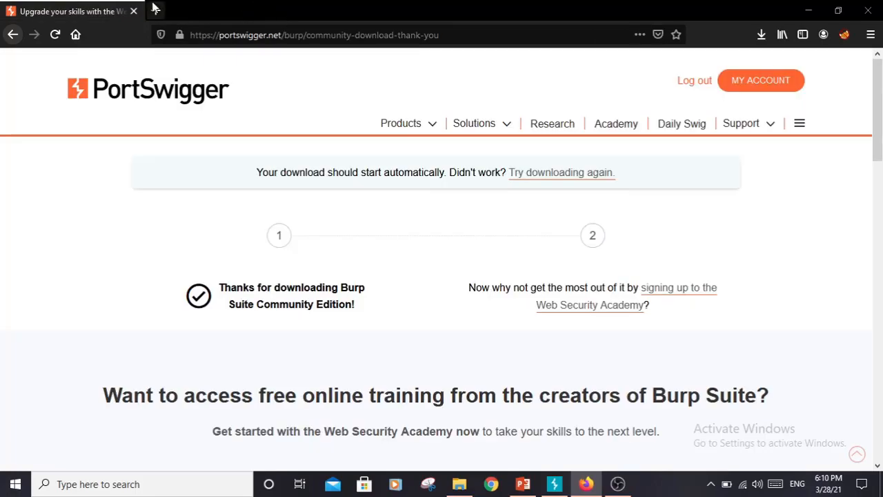
left_click(155, 10)
Switch to Burp Suite and check the proxy's Intercept view.
left_click(549, 486)
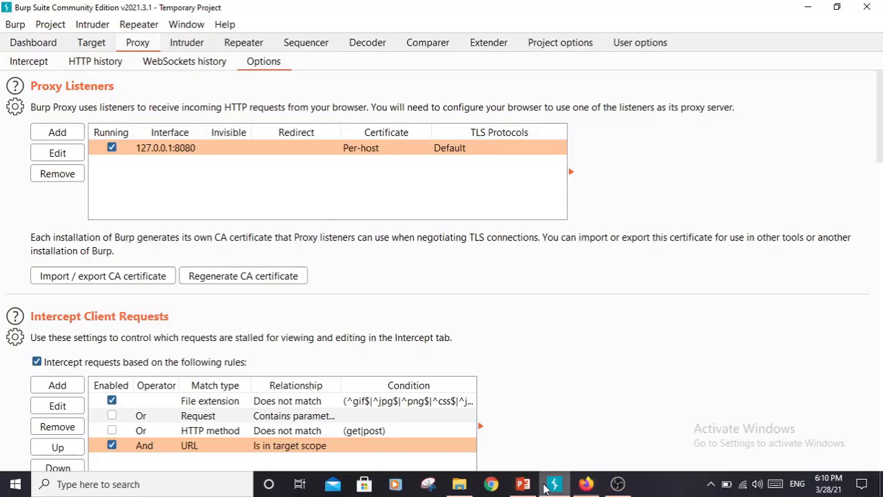
left_click(38, 64)
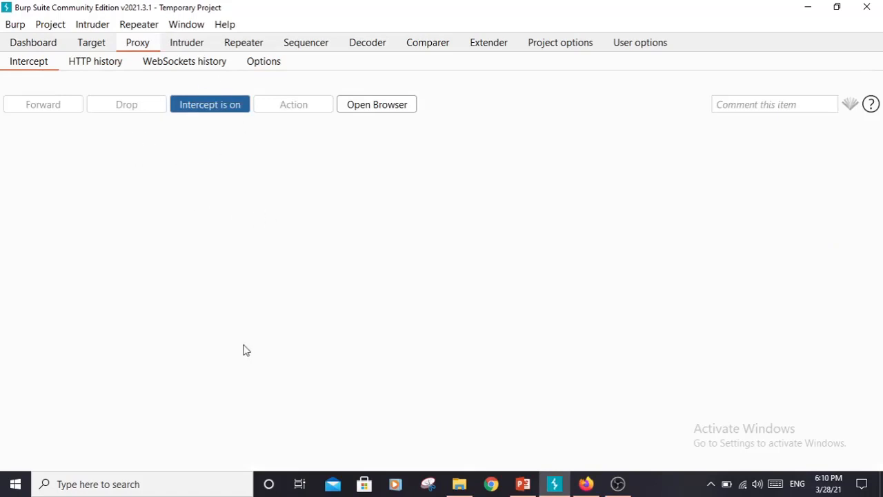
left_click(614, 486)
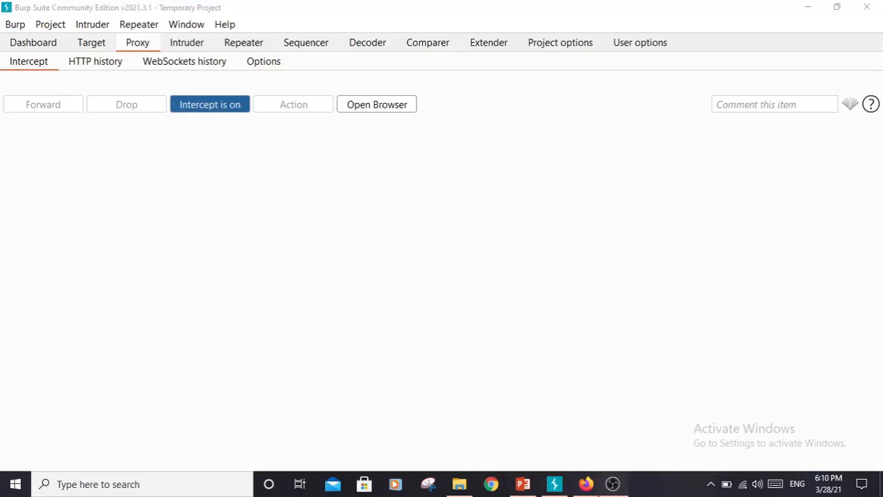
left_click(586, 484)
type("goog")
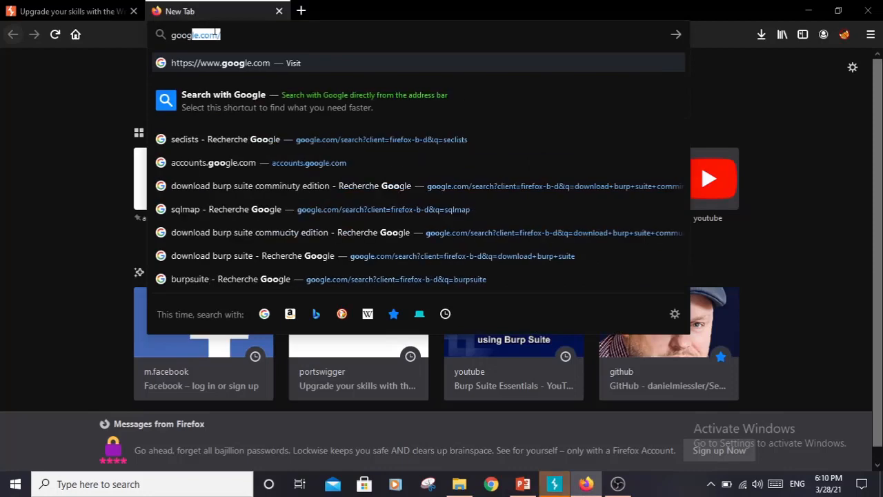
key("BackSpace")
type("le.com/")
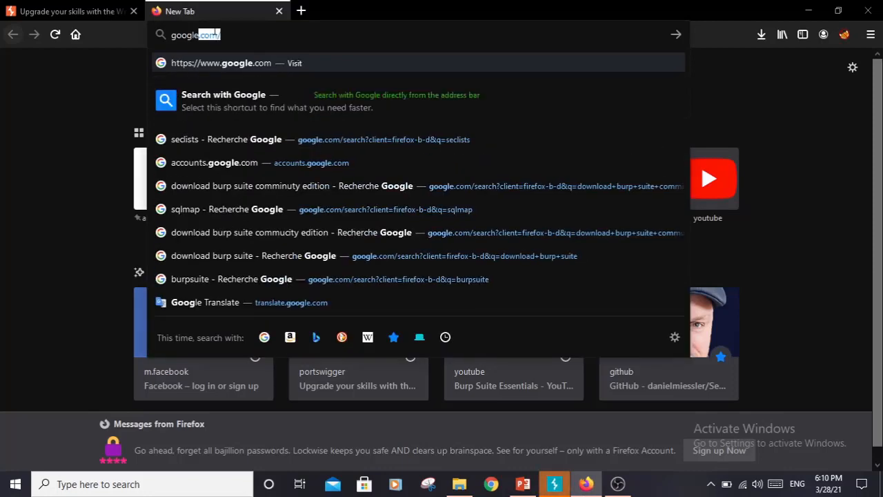
key("Return")
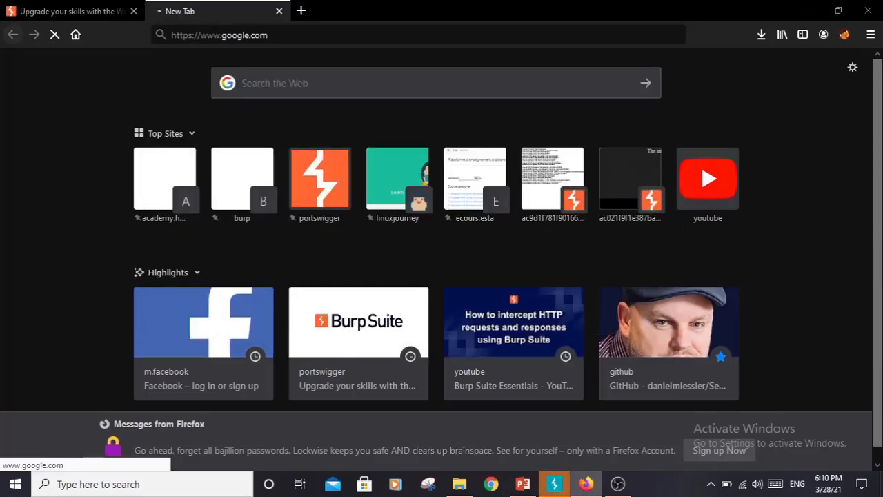
Switch to Burp Suite and forward the intercepted Google requests and responses until the home page's response is released.
left_click(562, 485)
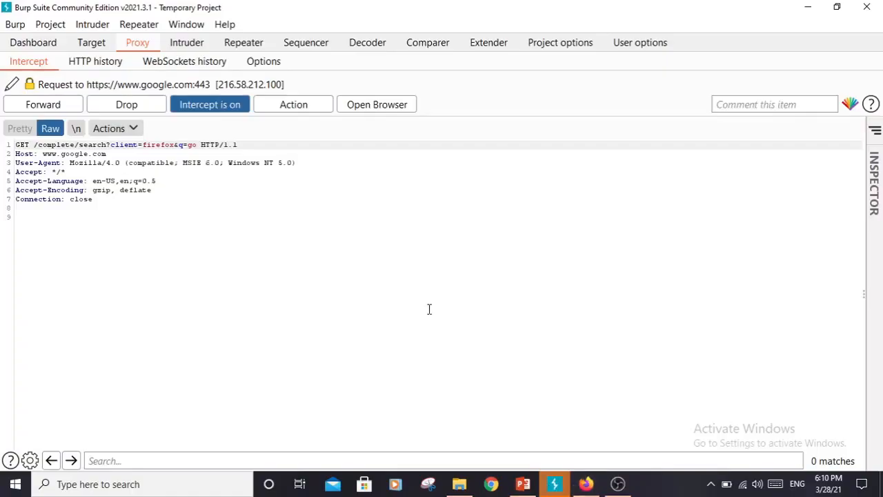
left_click(40, 105)
left_click(40, 107)
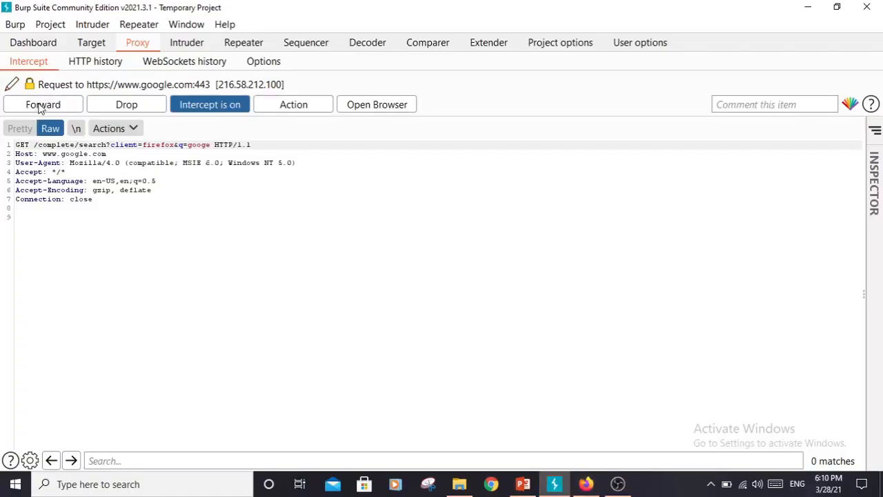
left_click(40, 108)
left_click(40, 107)
left_click(40, 108)
left_click(40, 108)
left_click(40, 107)
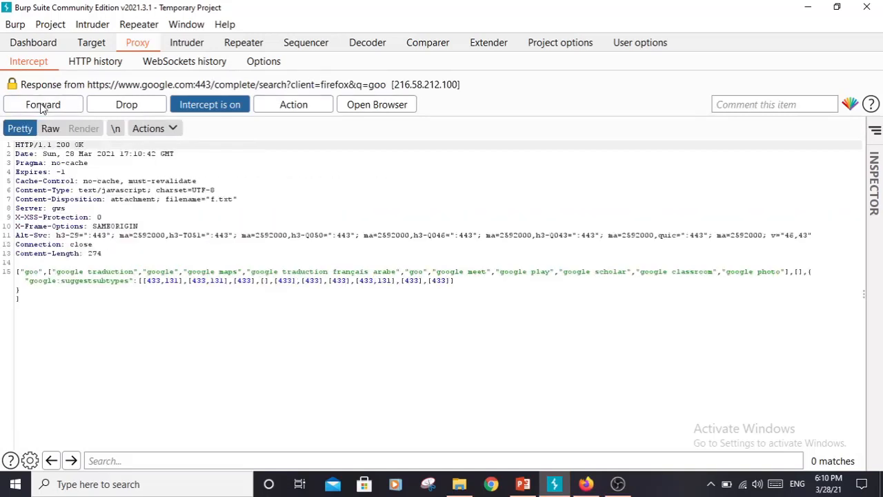
left_click(41, 110)
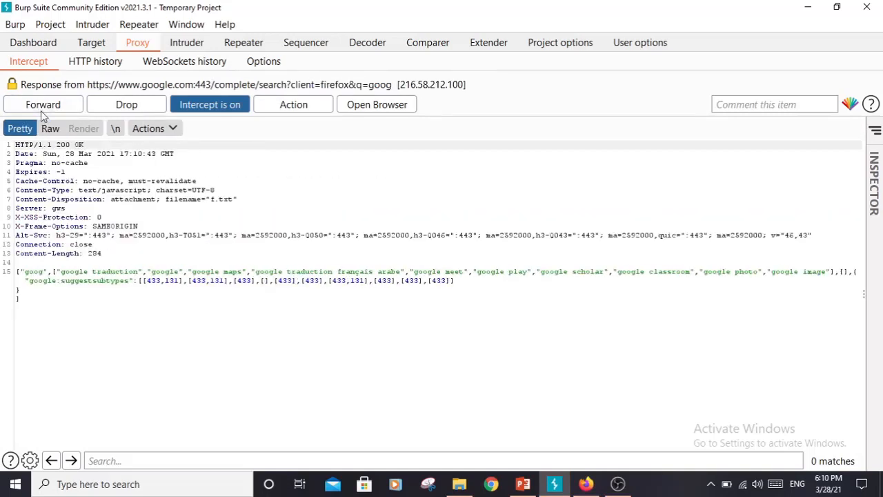
left_click(41, 110)
left_click(41, 111)
left_click(41, 111)
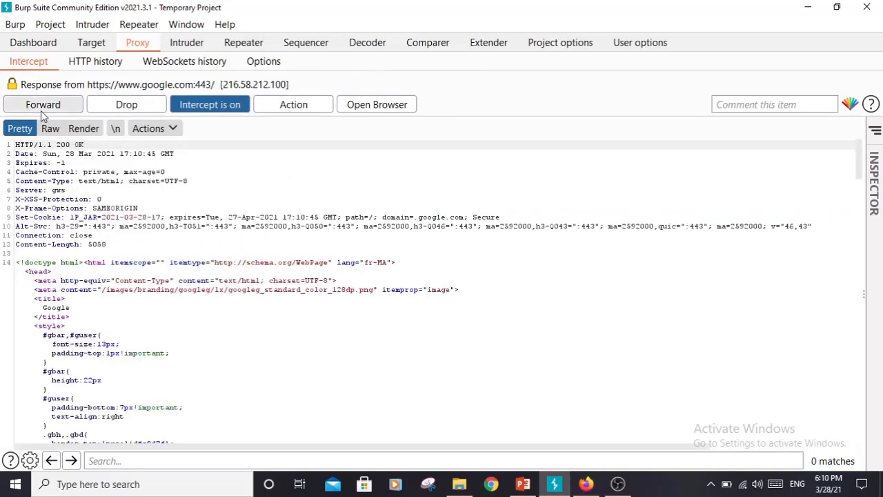
left_click(40, 110)
left_click(552, 488)
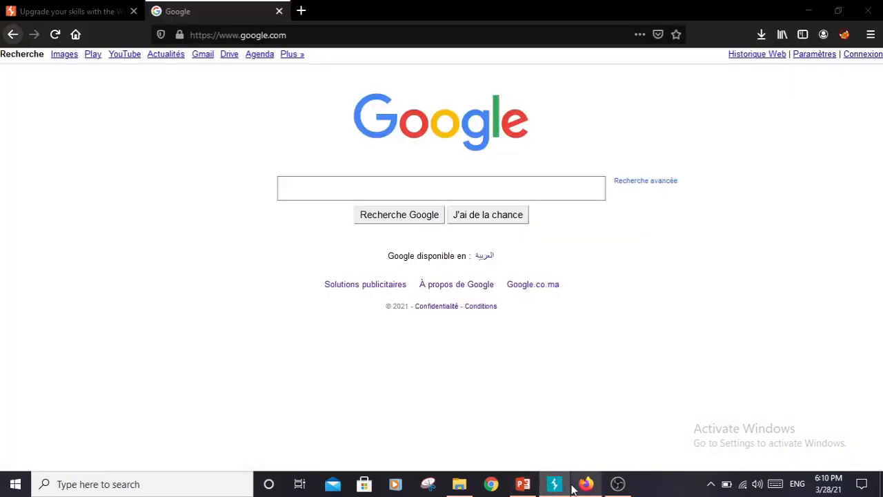
left_click(576, 36)
key("Return")
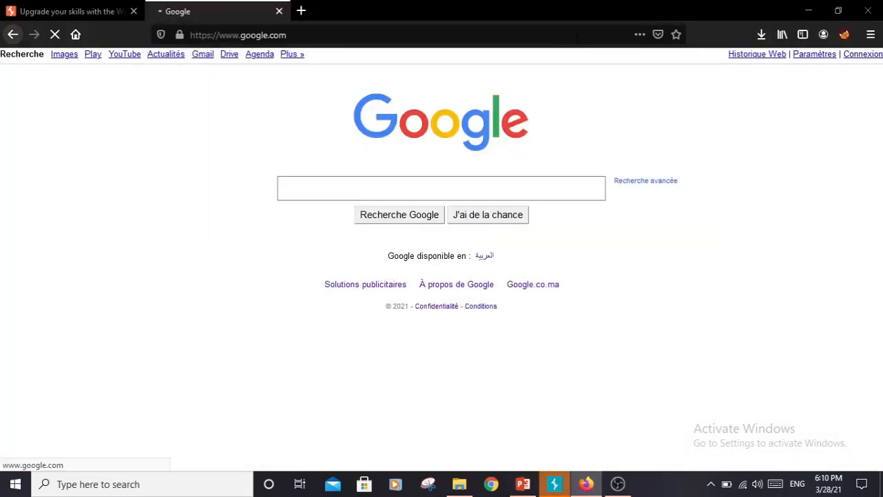
left_click(554, 483)
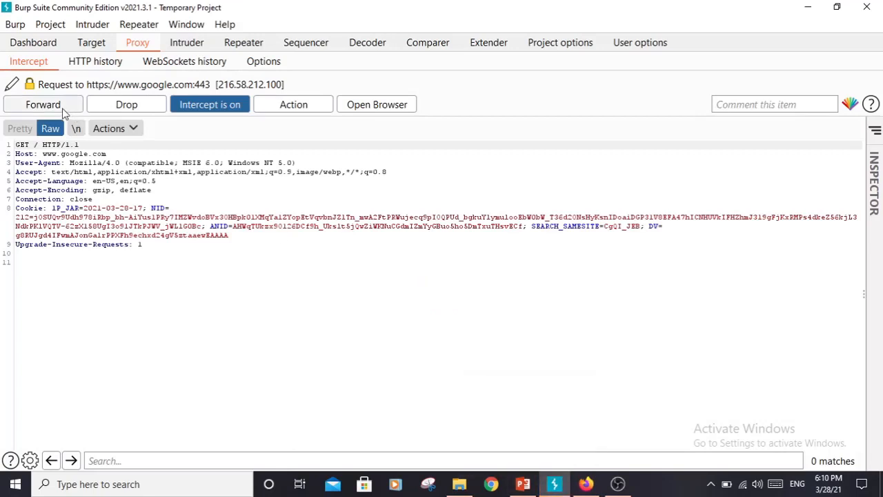
left_click_drag(158, 247, 19, 154)
left_click(92, 142)
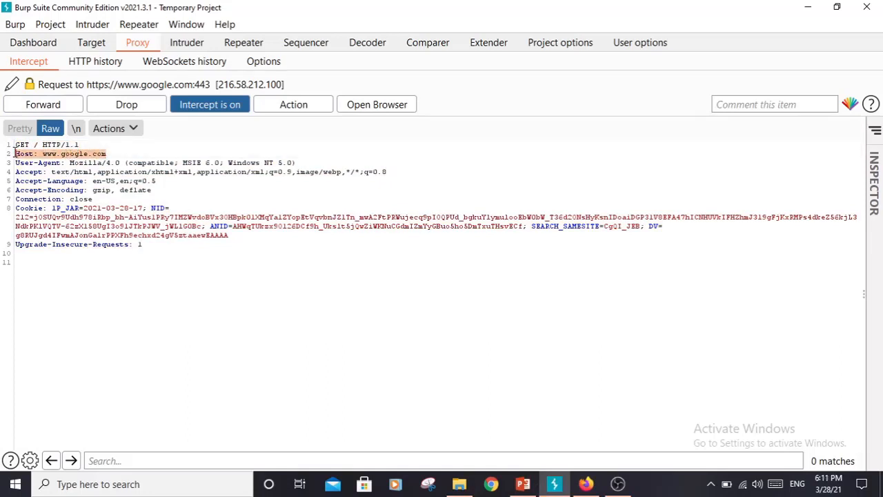
left_click(15, 154)
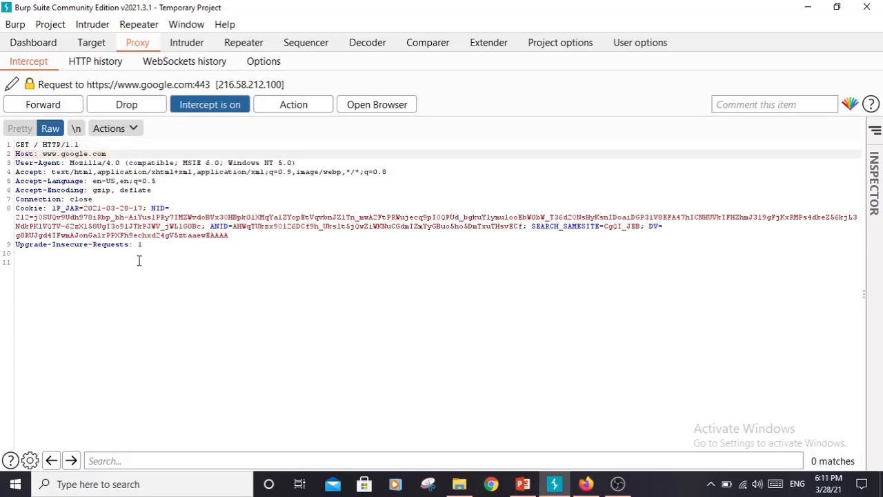
left_click_drag(138, 255, 17, 162)
left_click(66, 173)
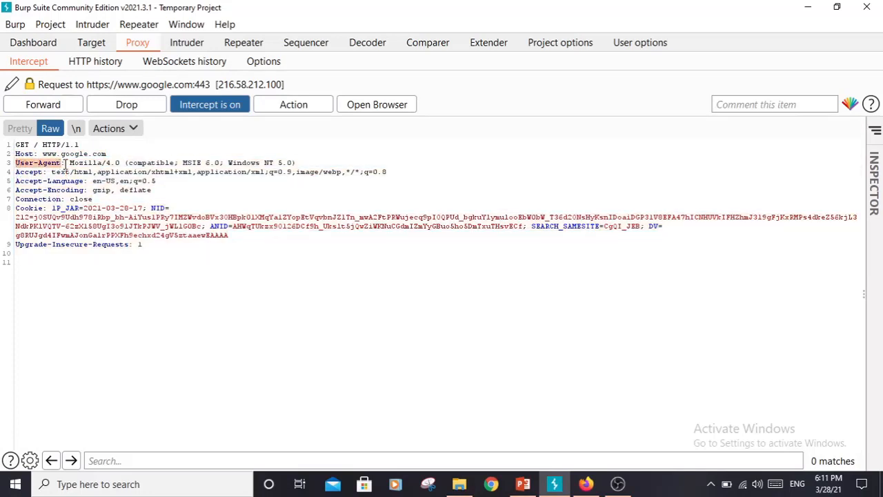
left_click(205, 153)
left_click_drag(296, 159, 16, 162)
left_click(320, 161)
left_click(15, 163)
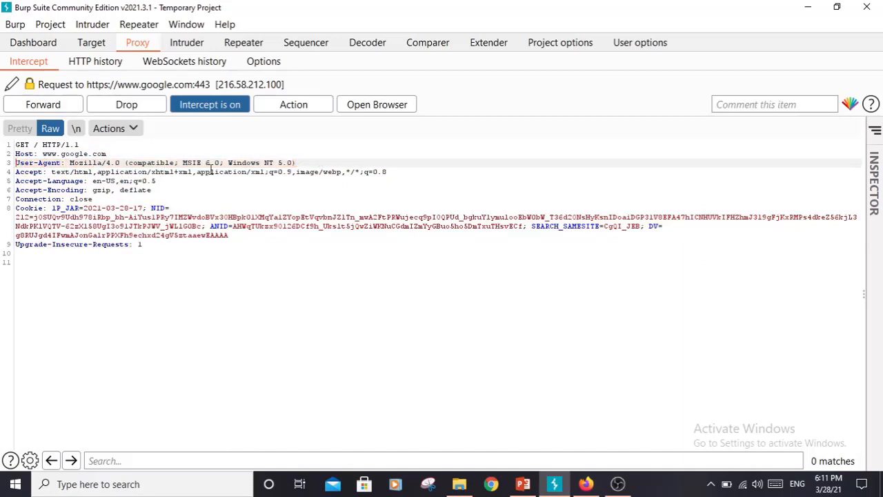
left_click_drag(308, 163, 19, 165)
left_click(15, 163)
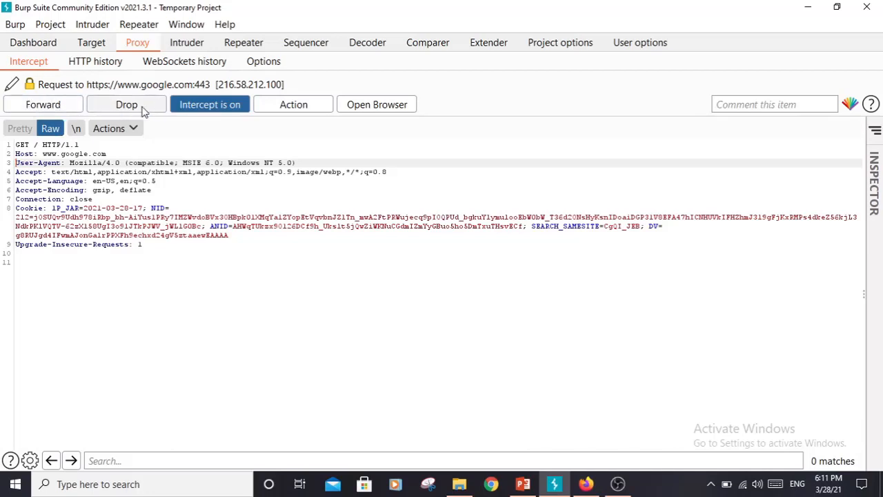
left_click(56, 107)
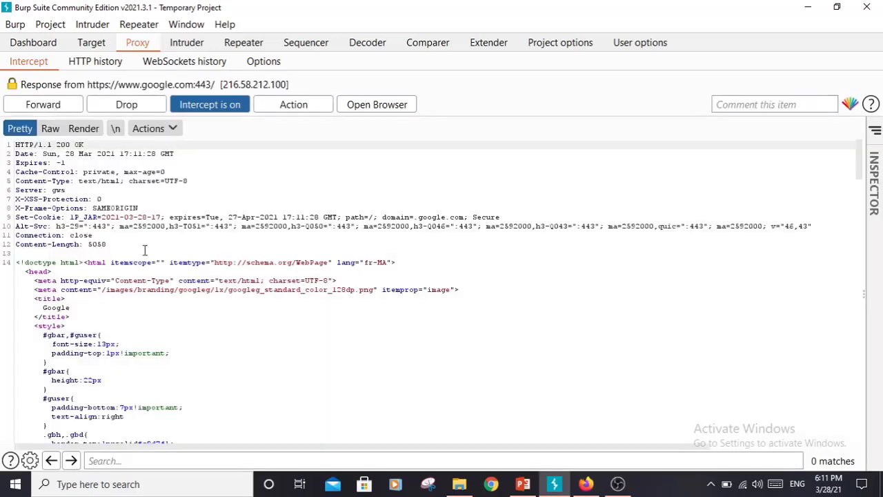
left_click(163, 337)
left_click_drag(164, 337, 18, 152)
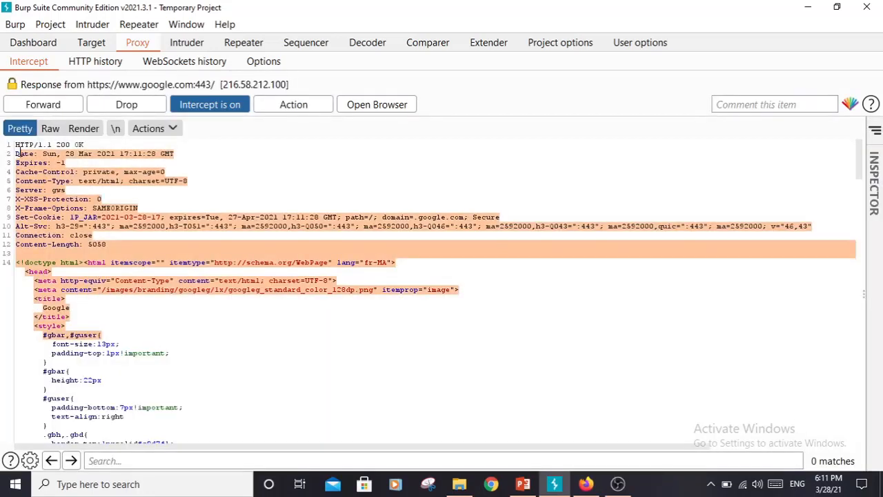
left_click(19, 152)
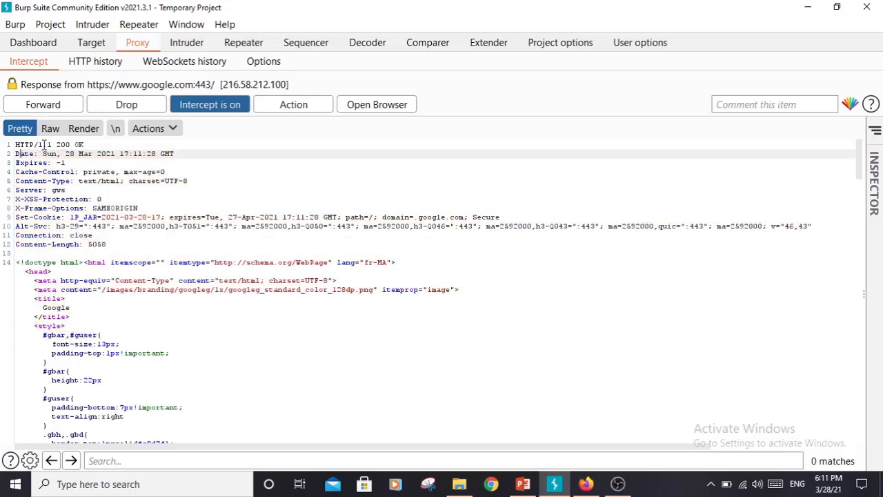
left_click_drag(52, 144, 14, 143)
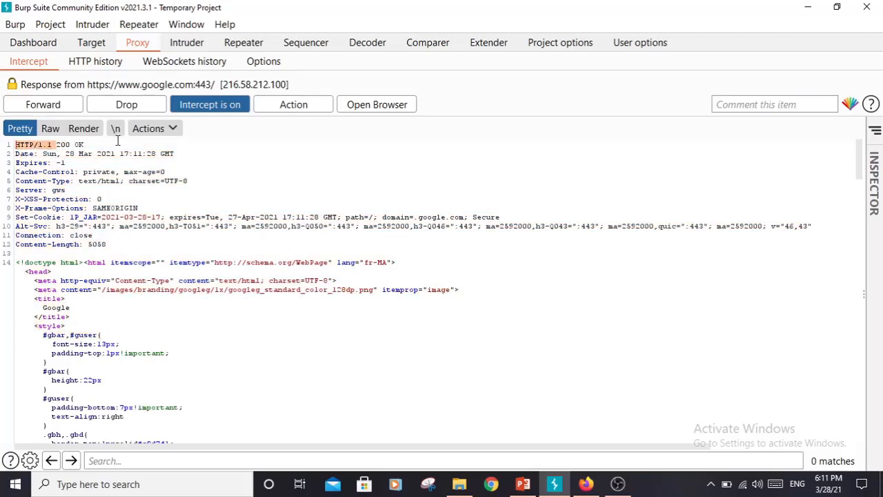
mouse_move(101, 145)
left_mouse_down()
mouse_move(15, 144)
mouse_move(101, 144)
left_mouse_up()
left_click(15, 146)
left_click(101, 144)
mouse_move(865, 152)
left_mouse_down()
mouse_move(853, 166)
mouse_move(852, 150)
left_mouse_up()
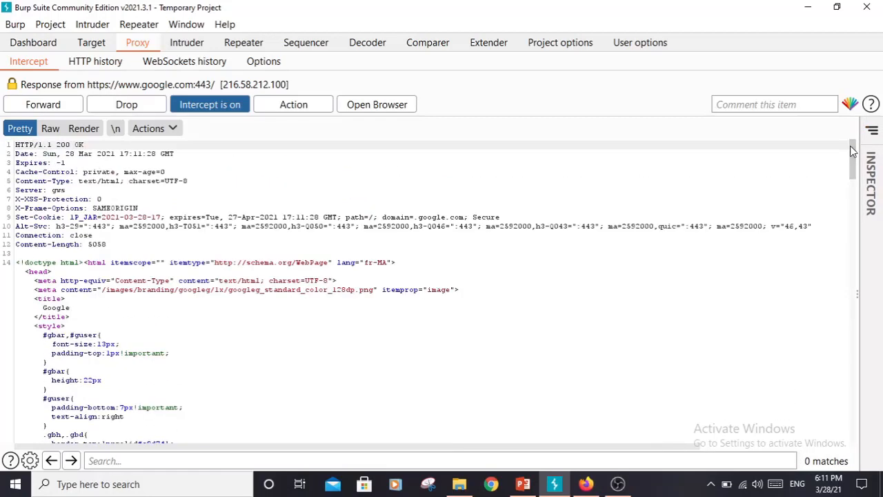
left_click(40, 110)
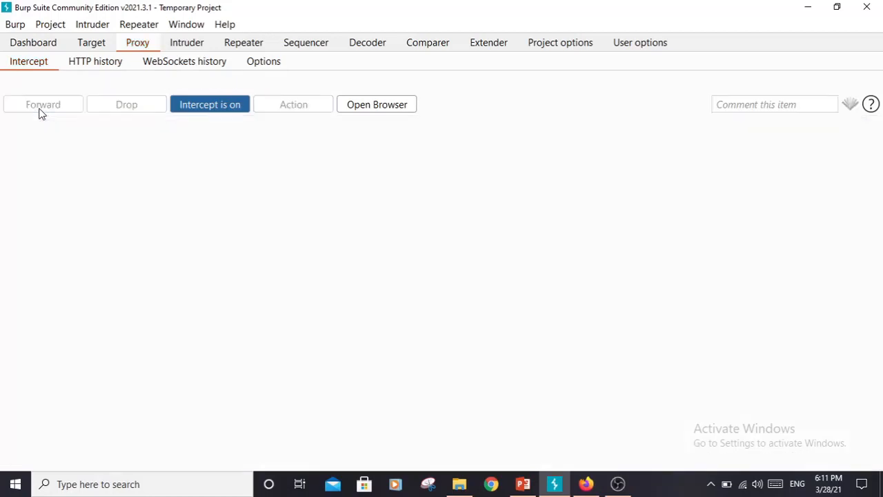
left_click(586, 483)
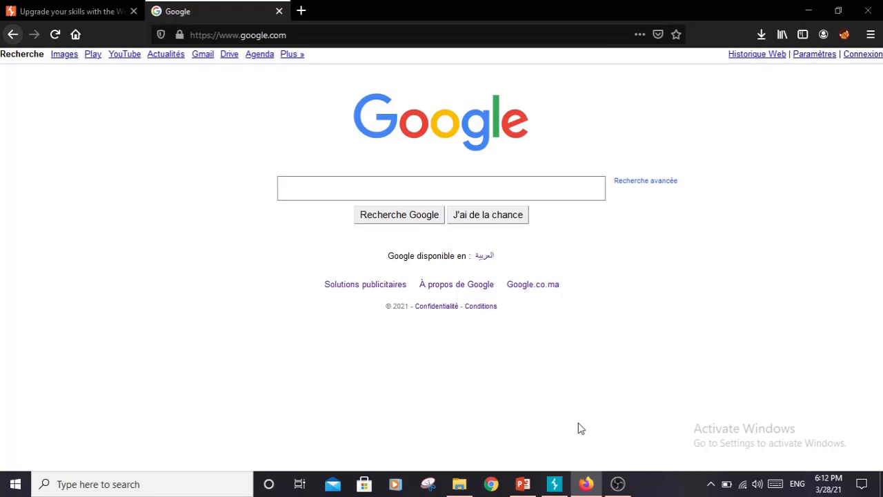
left_click(557, 484)
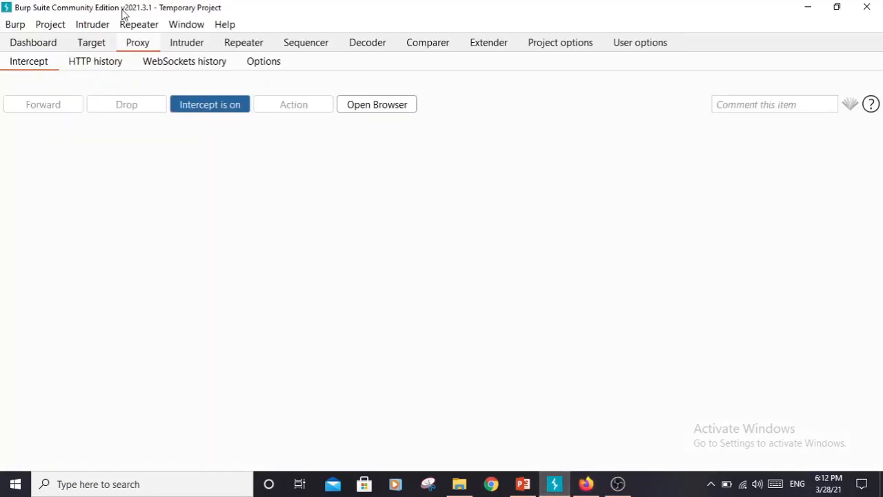
left_click(94, 46)
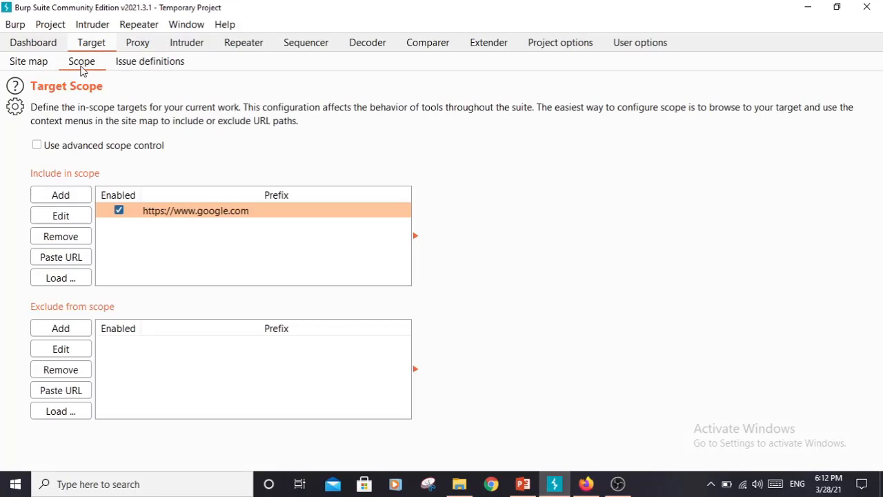
left_click(77, 237)
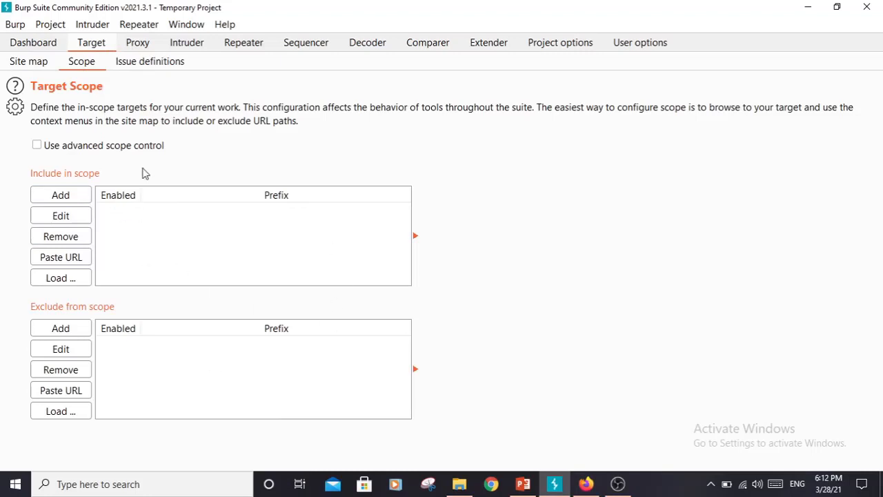
left_click(84, 197)
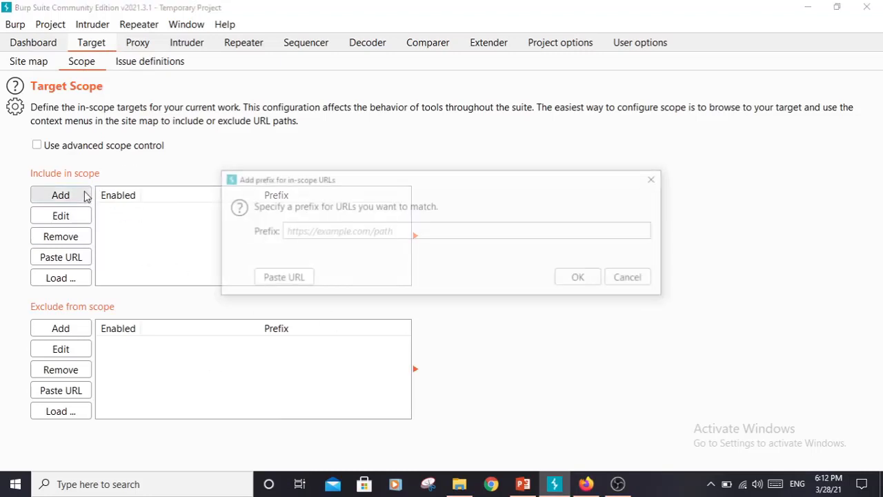
left_click(317, 227)
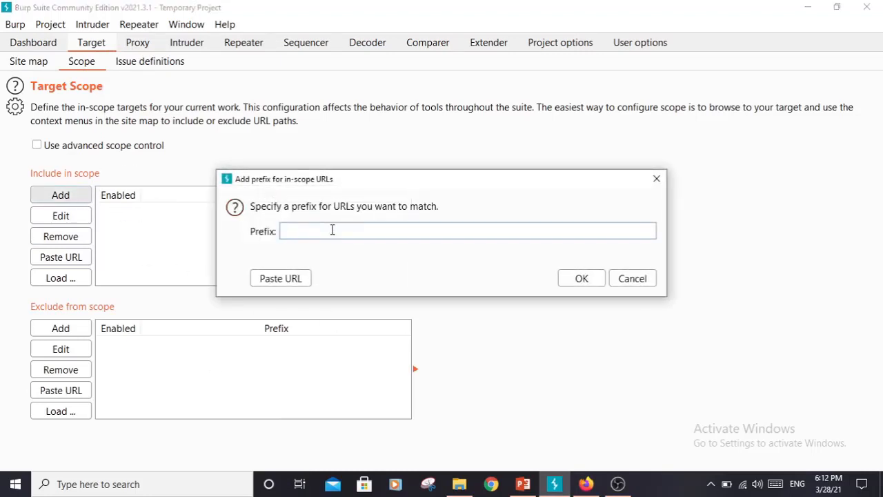
type("https://")
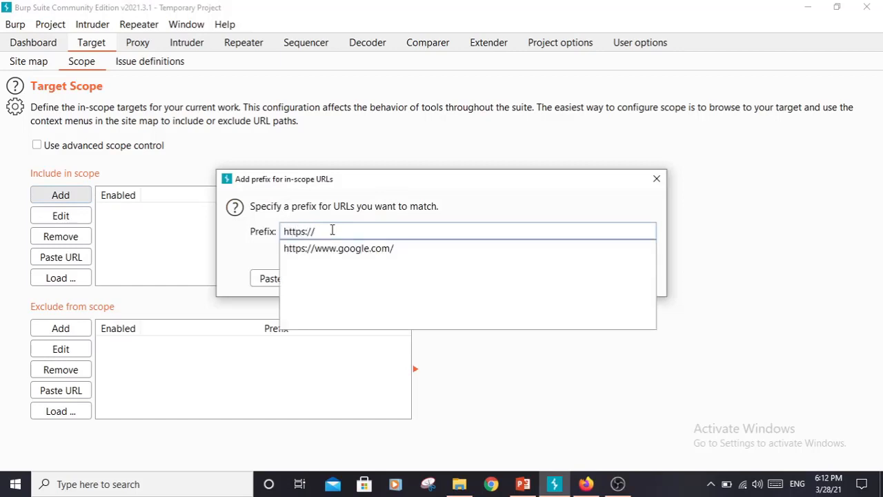
type("www.google.com")
left_click(273, 240)
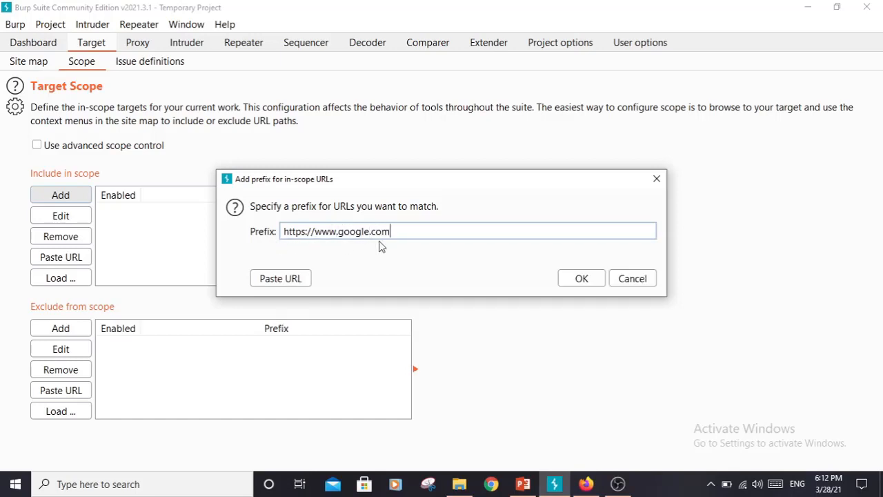
mouse_move(395, 235)
left_mouse_down()
mouse_move(262, 233)
mouse_move(398, 229)
left_mouse_up()
left_click(304, 231)
left_click(400, 230)
mouse_move(274, 232)
left_mouse_down()
mouse_move(395, 230)
mouse_move(284, 232)
left_mouse_up()
left_click(395, 230)
left_click(413, 232)
left_click(583, 278)
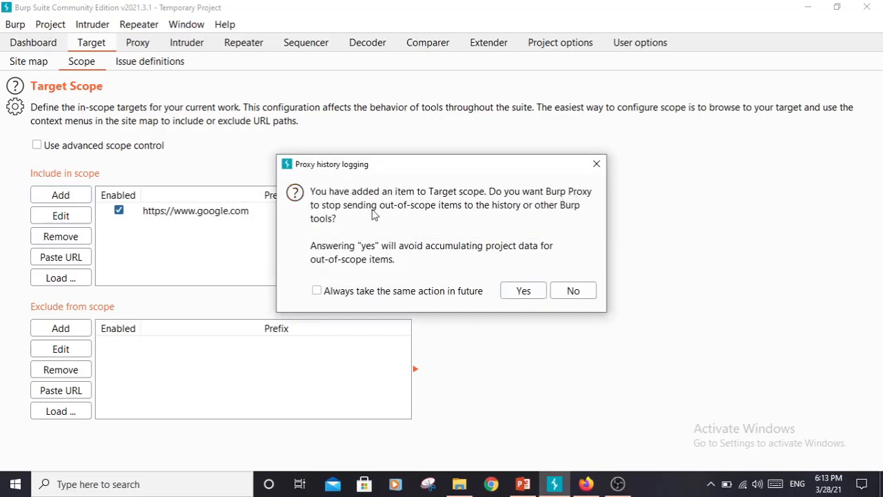
left_click(573, 292)
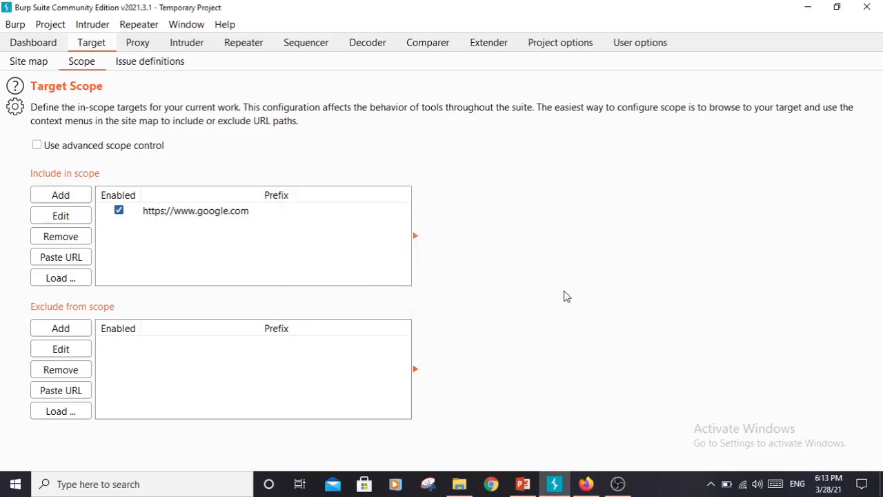
Review the proxy's client request interception rules, disabling and re-enabling the "And URL Is in target scope" rule.
left_click(137, 42)
left_click(98, 44)
left_click(138, 44)
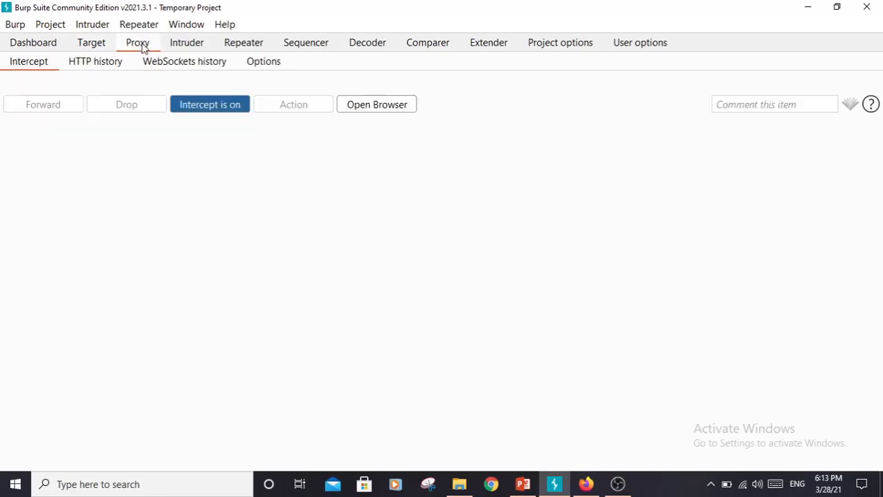
left_click(271, 62)
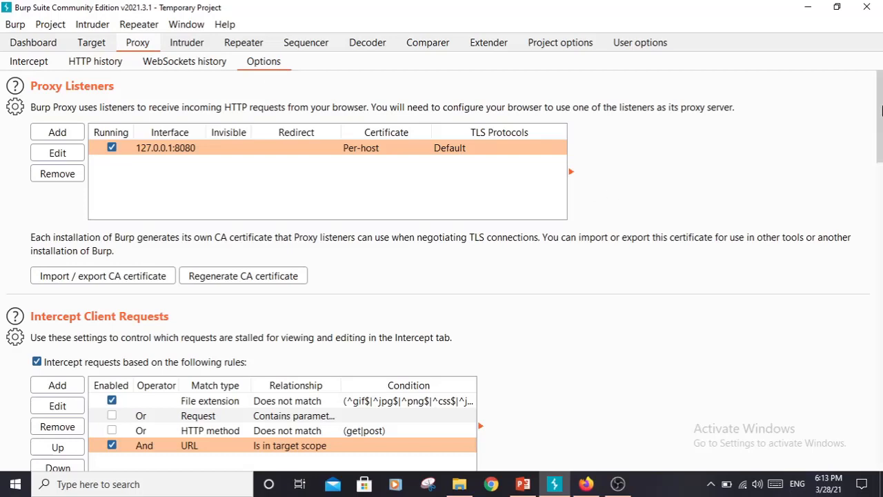
scroll(881, 114, "down", 5)
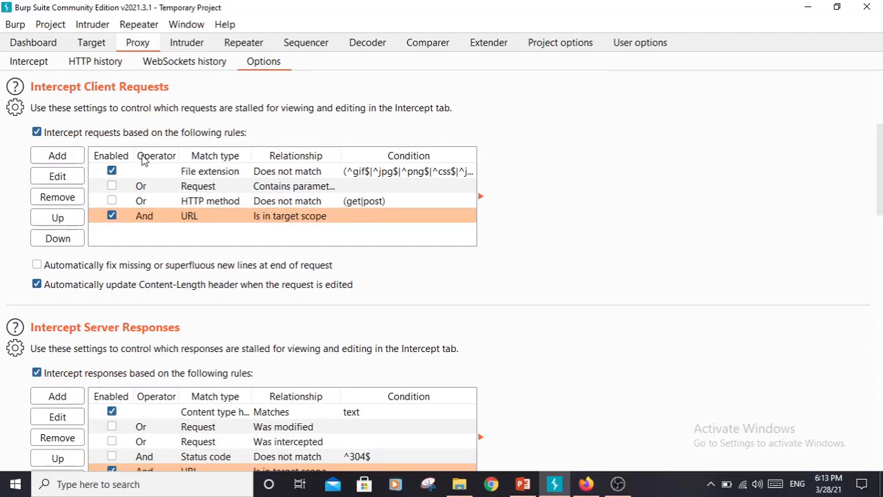
left_click(155, 172)
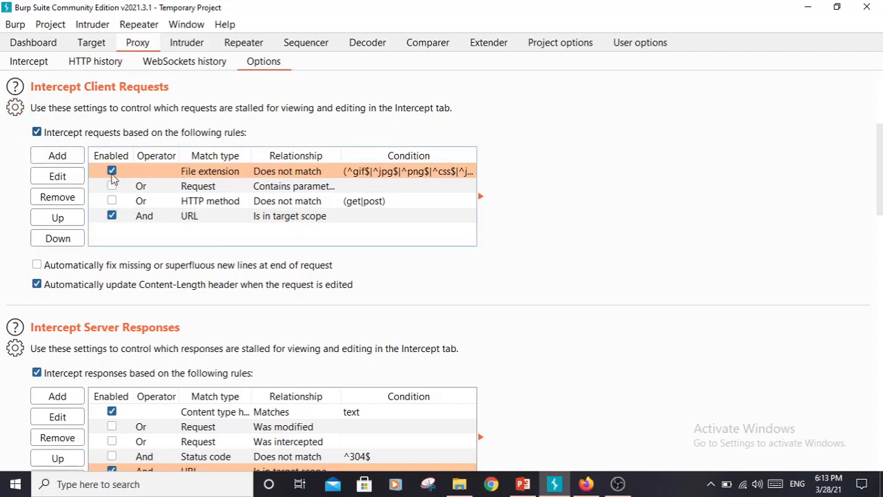
left_click(112, 216)
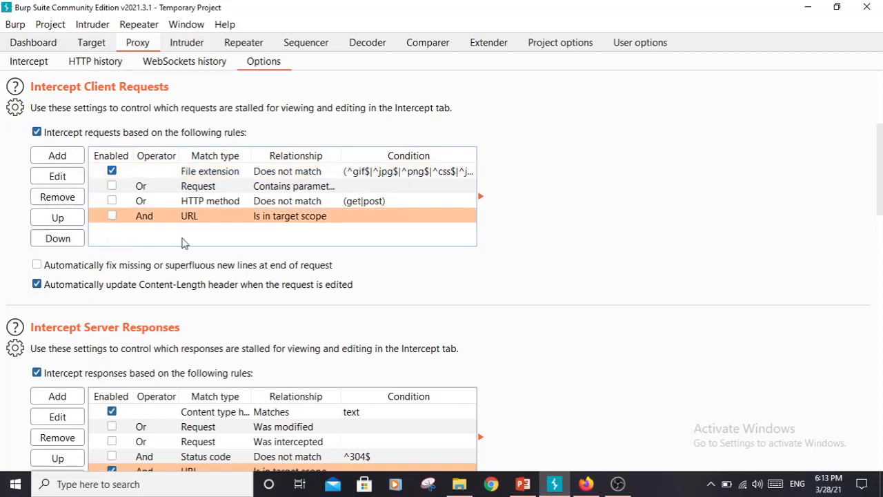
left_click(112, 216)
Review the server response interception rules, disabling and re-enabling the "And URL Is in target scope" rule.
scroll(829, 199, "down", 5)
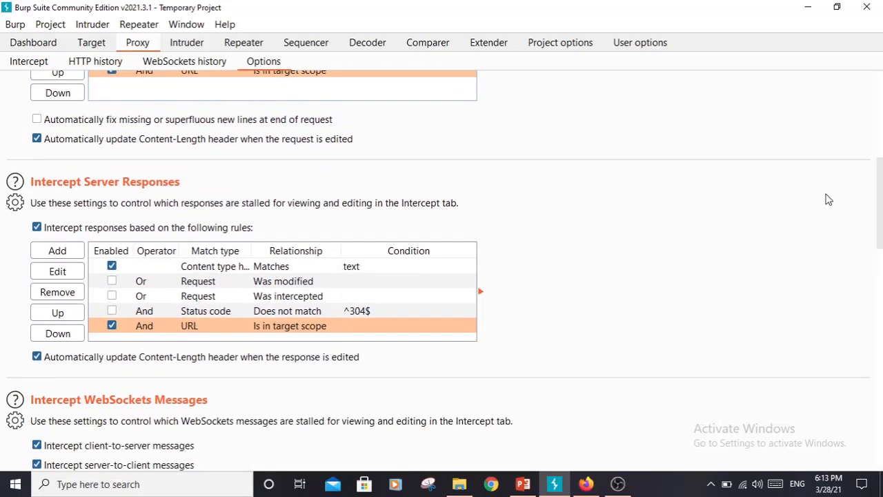
left_click(38, 226)
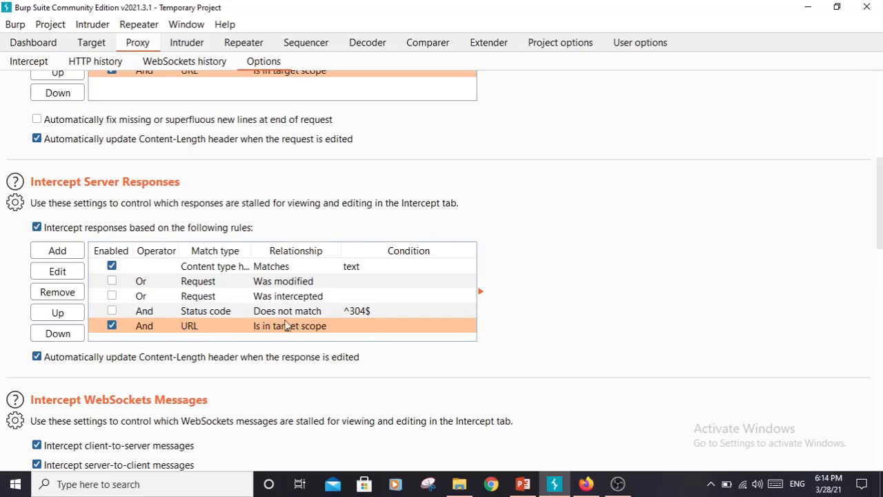
left_click(113, 327)
left_click(113, 326)
left_click(29, 64)
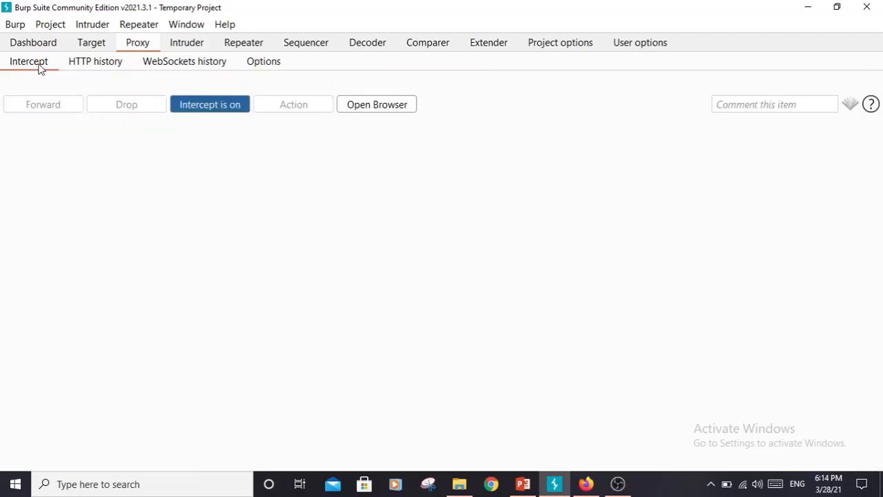
left_click(576, 487)
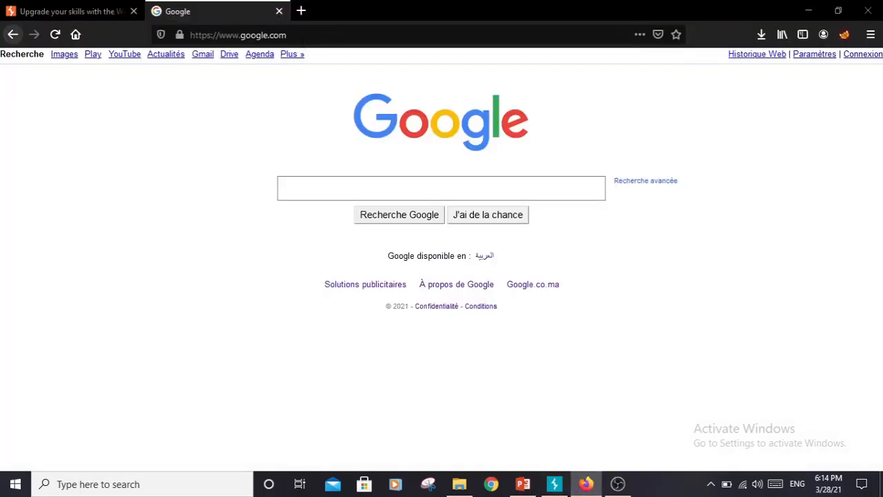
double_click(279, 34)
key("BackSpace")
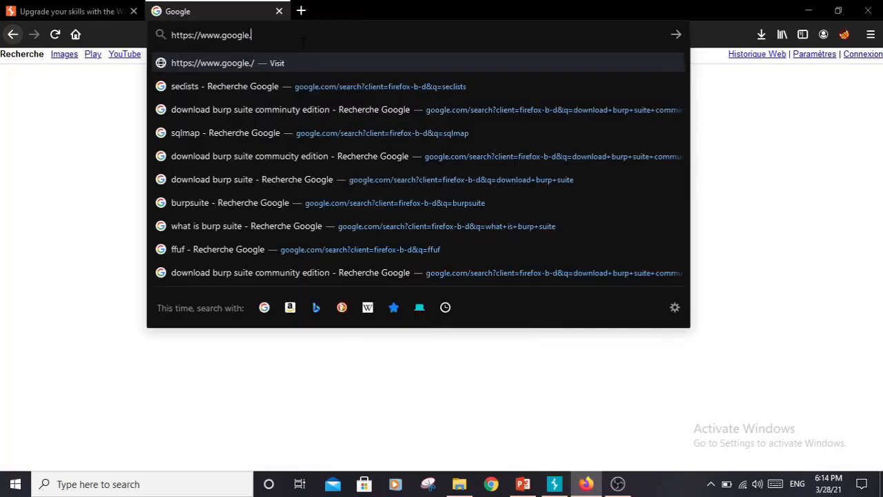
type("com")
key("Return")
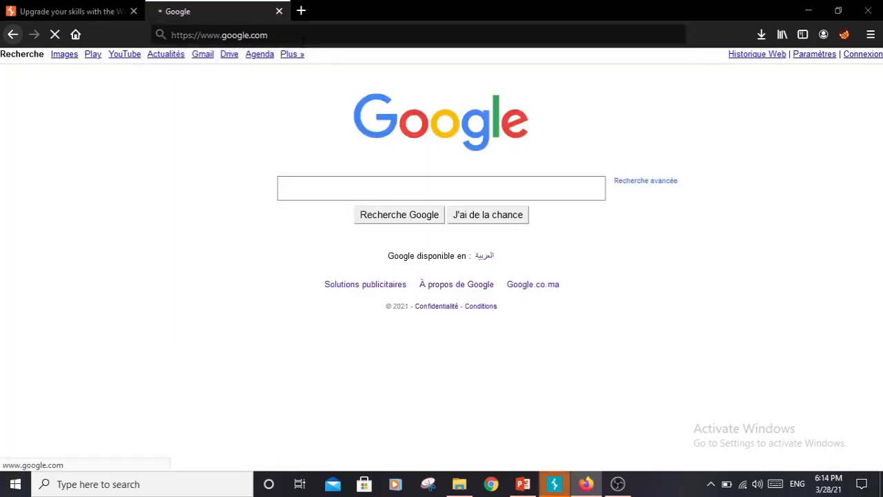
left_click(554, 484)
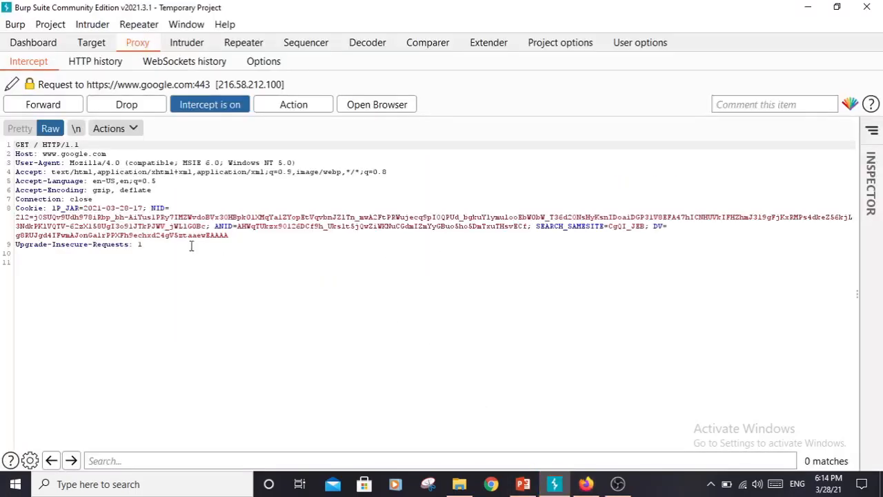
left_click(34, 105)
left_click_drag(114, 280, 48, 130)
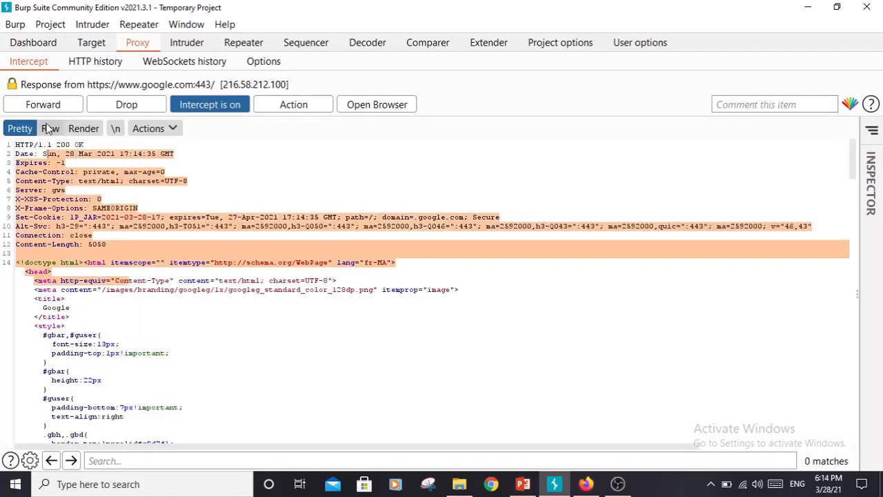
left_click(45, 106)
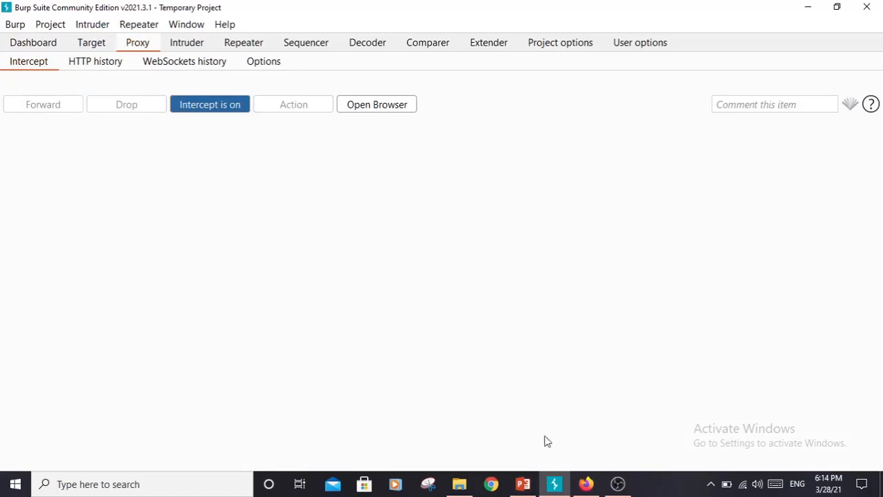
left_click(585, 484)
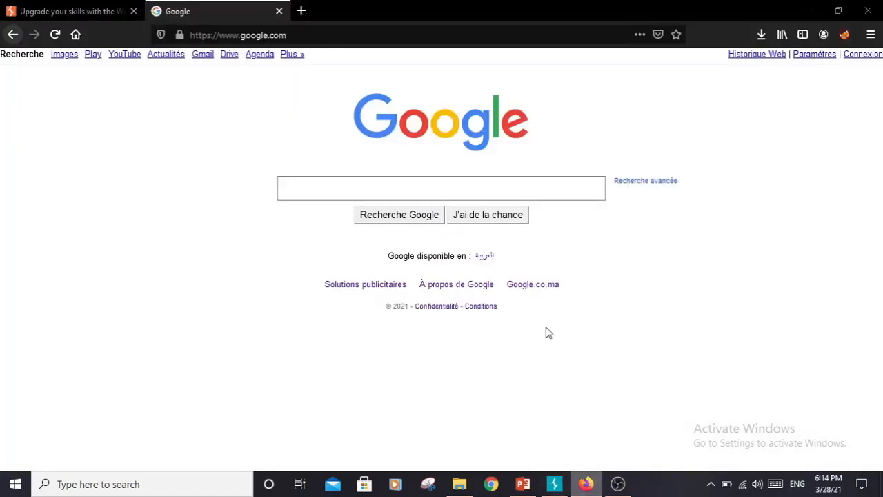
Open a blank Firefox tab, then reload portswigger.net/burp/community-download-thank-you in the PortSwigger tab as an out-of-scope check.
left_click(300, 10)
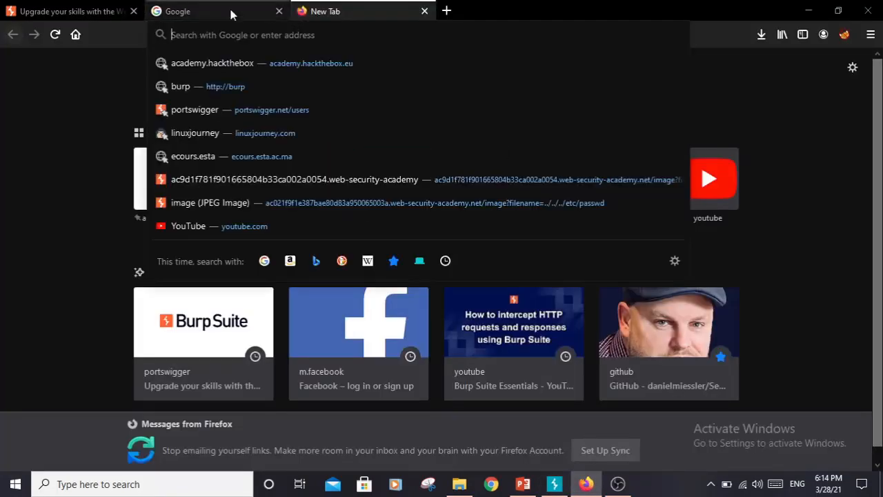
left_click(95, 10)
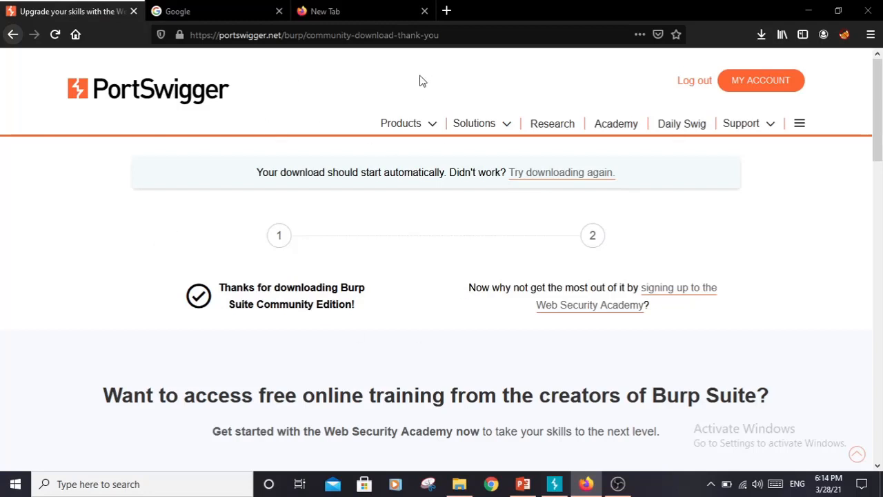
left_click(472, 34)
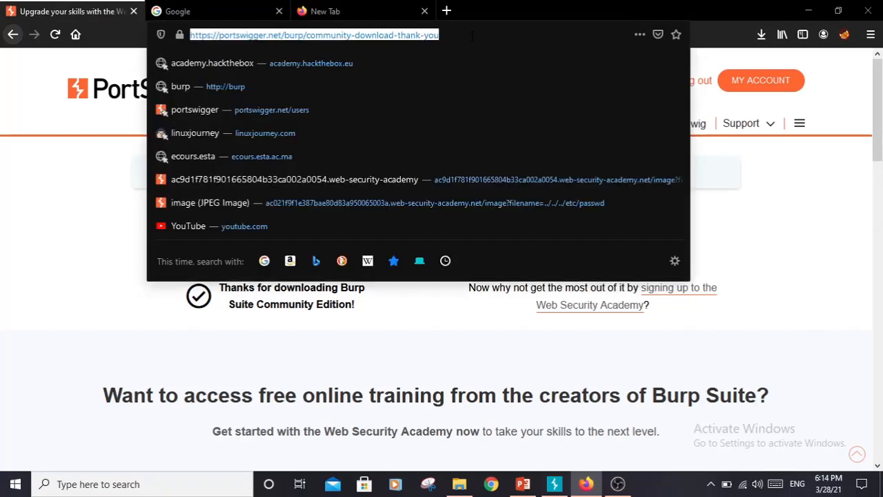
key("Return")
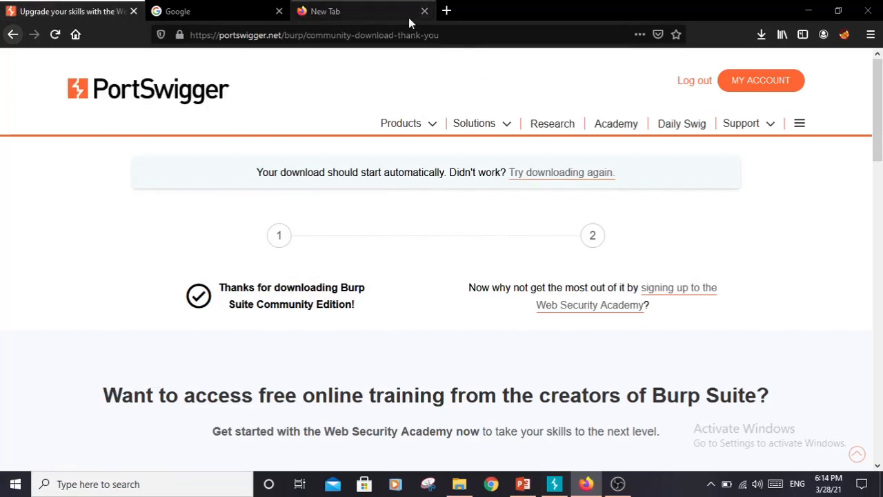
left_click(449, 34)
left_click(448, 34)
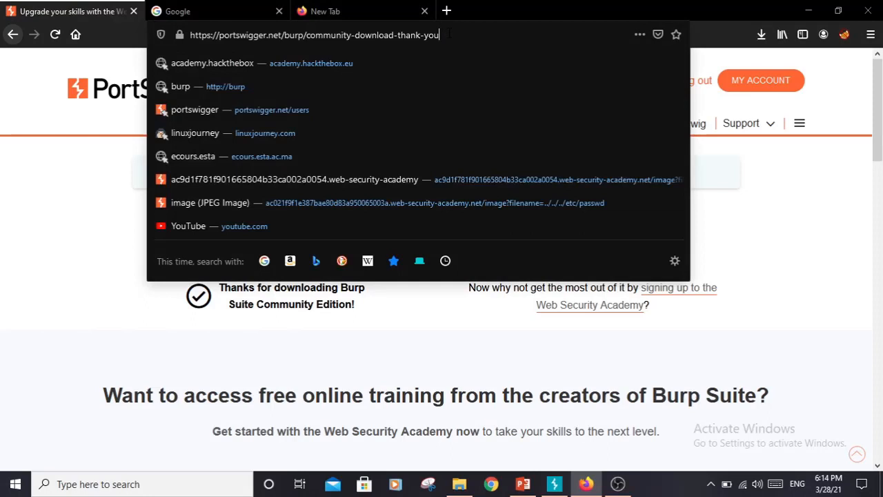
left_click_drag(449, 34, 188, 34)
left_click(217, 34)
left_click(10, 178)
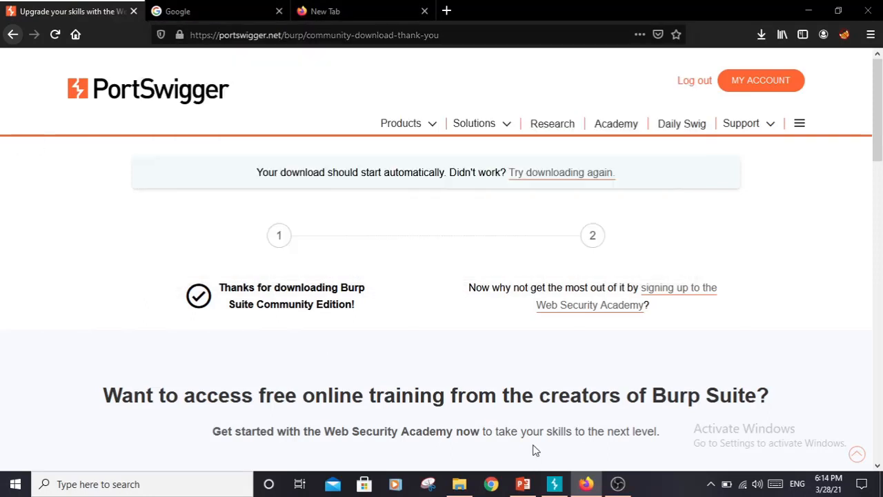
Close the blank tab and compare the open PortSwigger and Google pages, ending on the Google page.
left_click(222, 8)
left_click(104, 9)
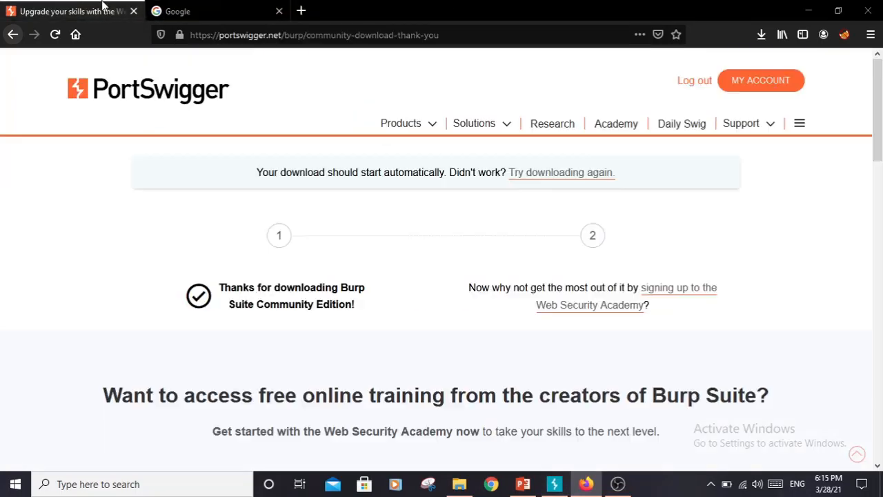
scroll(243, 94, "down", 3)
scroll(243, 94, "up", 3)
left_click(220, 7)
left_click(89, 6)
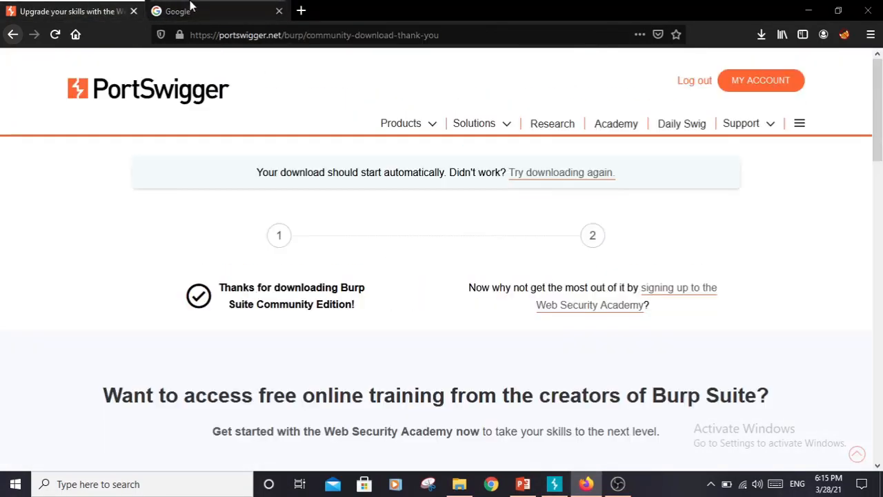
left_click(192, 7)
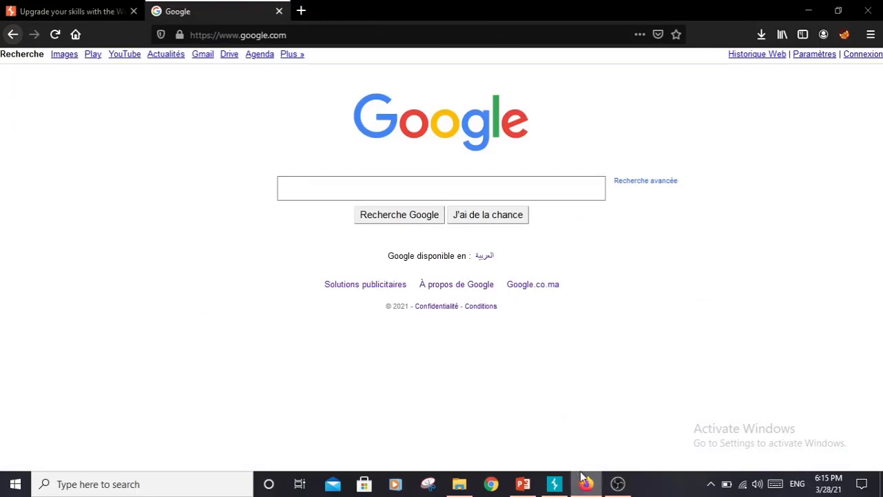
left_click(564, 489)
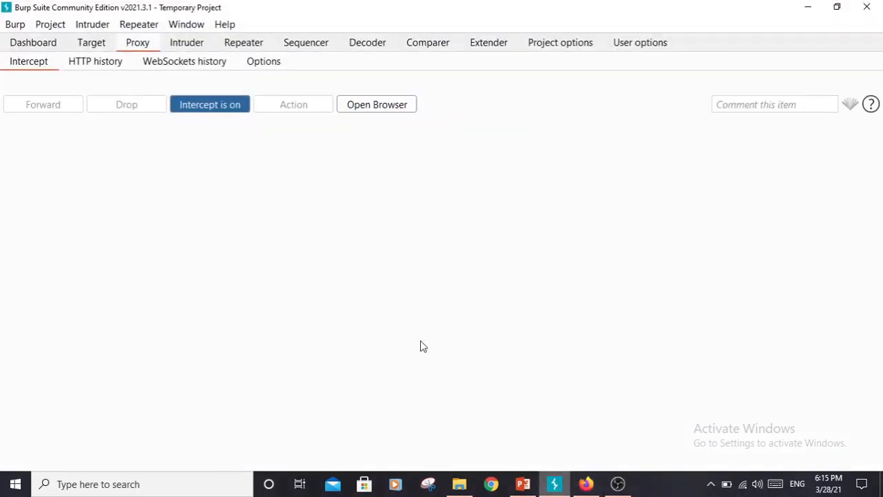
left_click(586, 484)
left_click(343, 32)
key("Return")
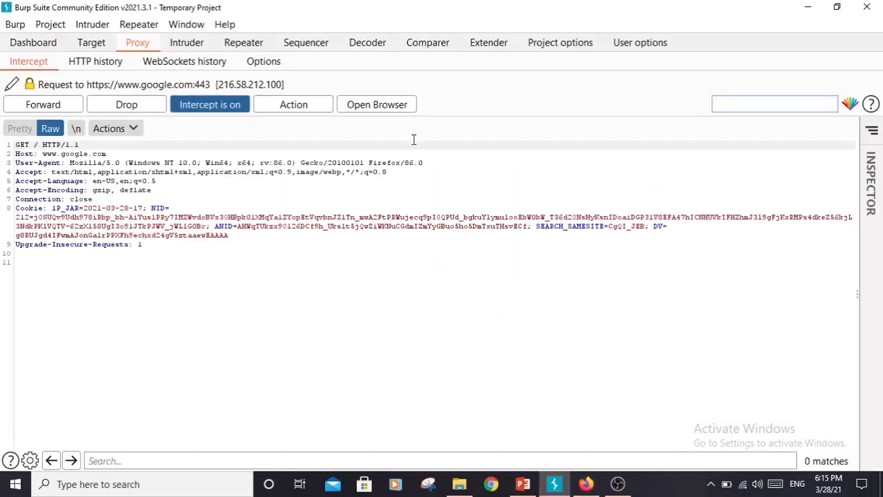
left_click(64, 165)
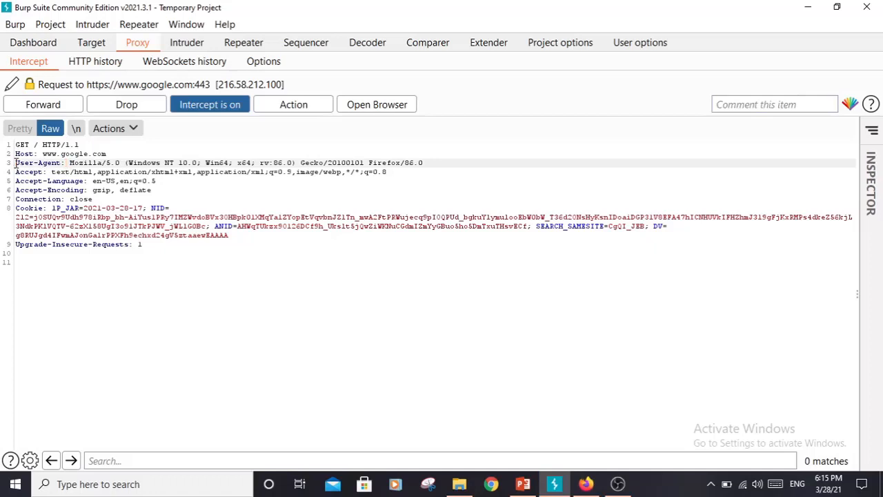
left_click_drag(16, 163, 440, 162)
left_click(440, 162)
key("ctrl+a")
left_click(97, 172)
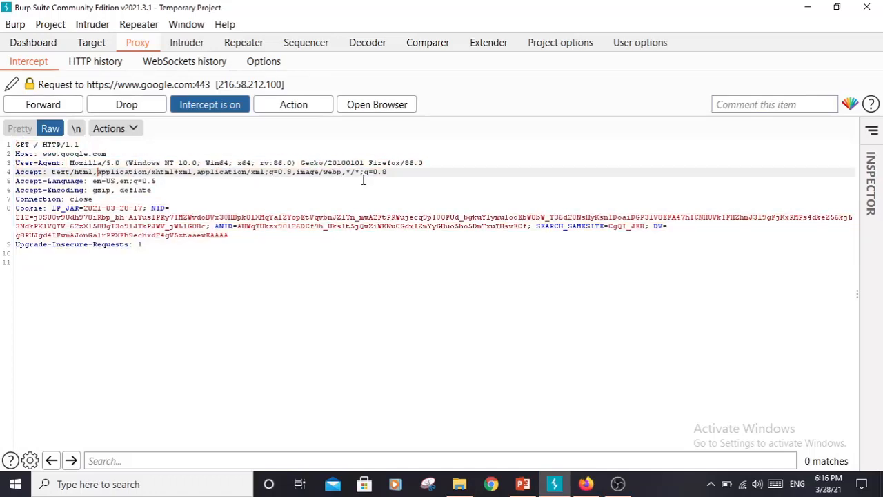
left_click_drag(428, 162, 13, 163)
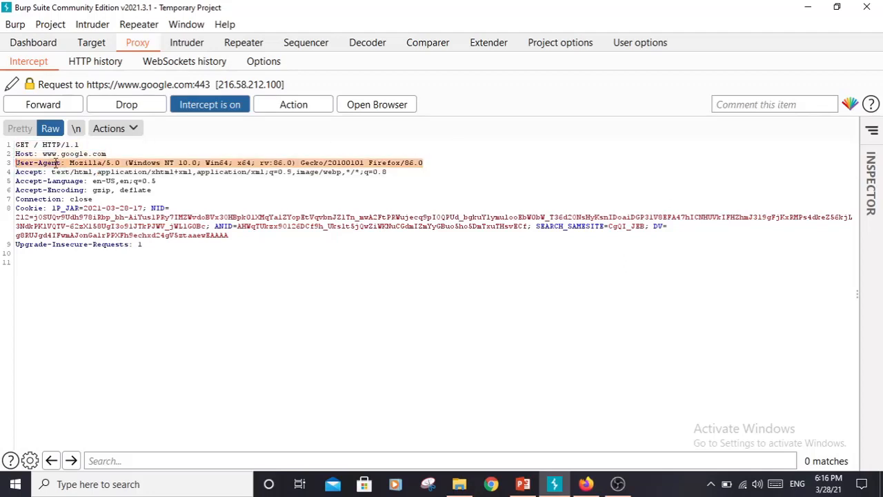
double_click(98, 163)
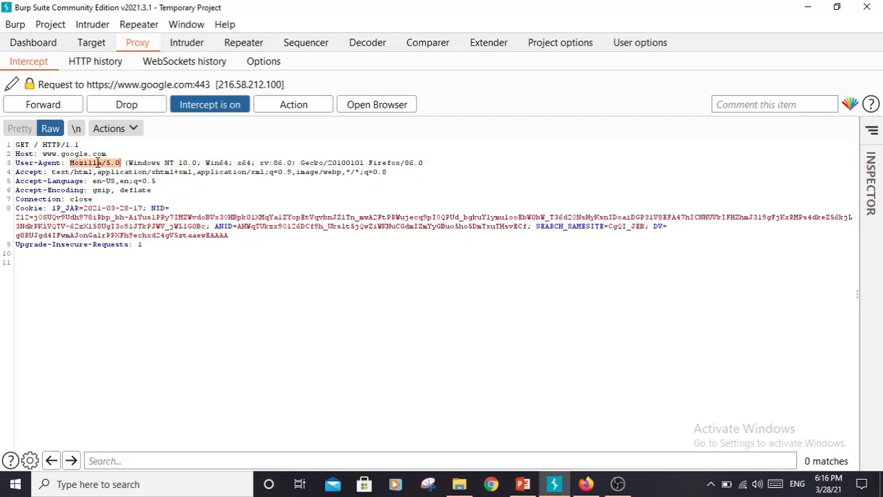
left_click(73, 163)
left_click_drag(70, 163, 438, 161)
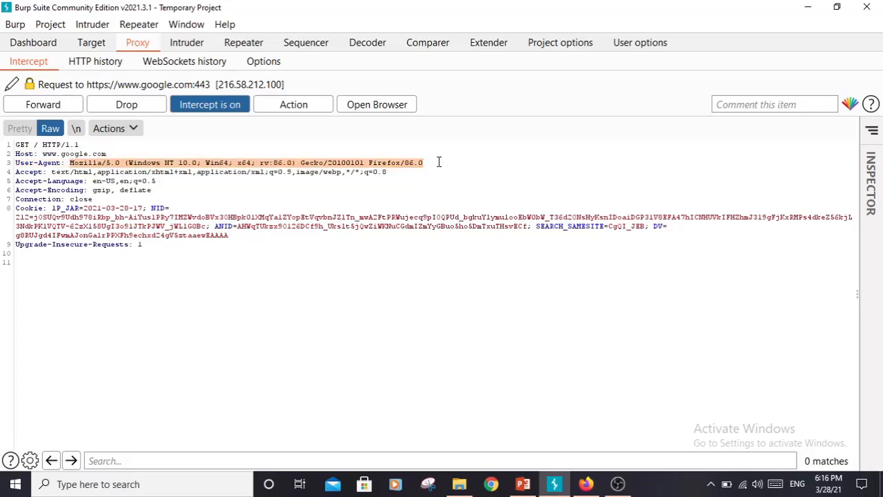
type("mozilla")
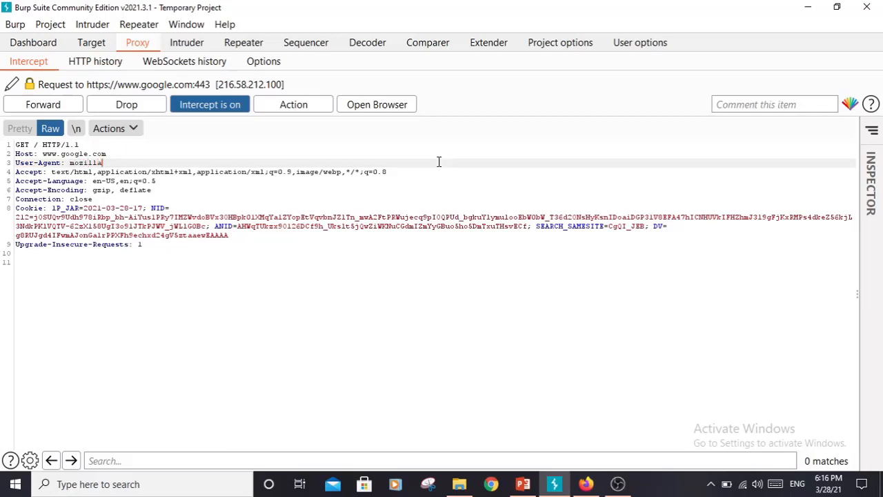
key("Return")
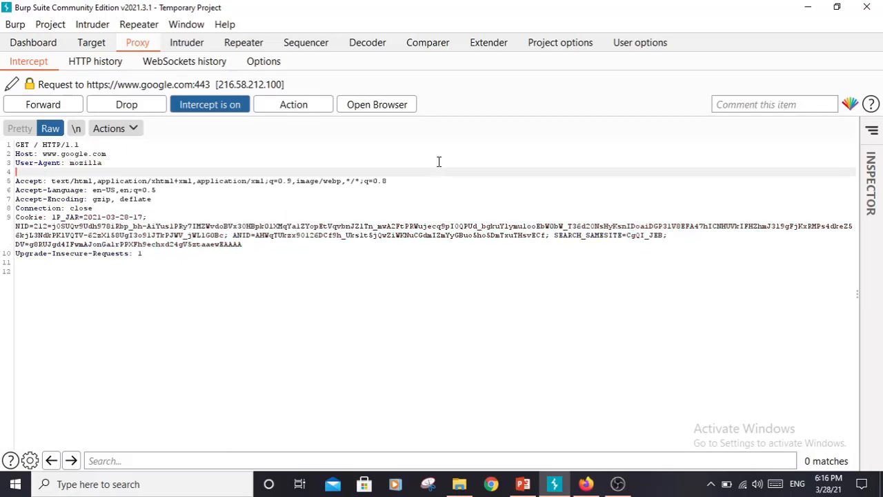
key("BackSpace")
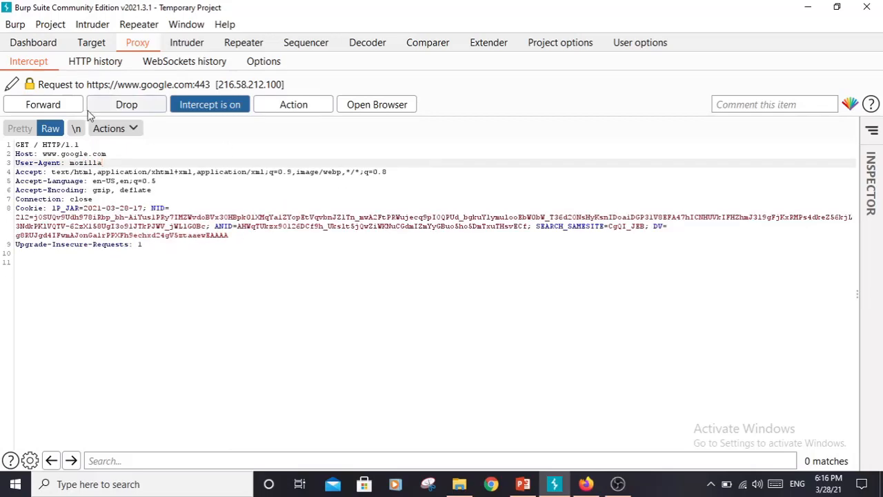
Forward the edited request and its response, followed by the /xjs script request and its response.
left_click(55, 107)
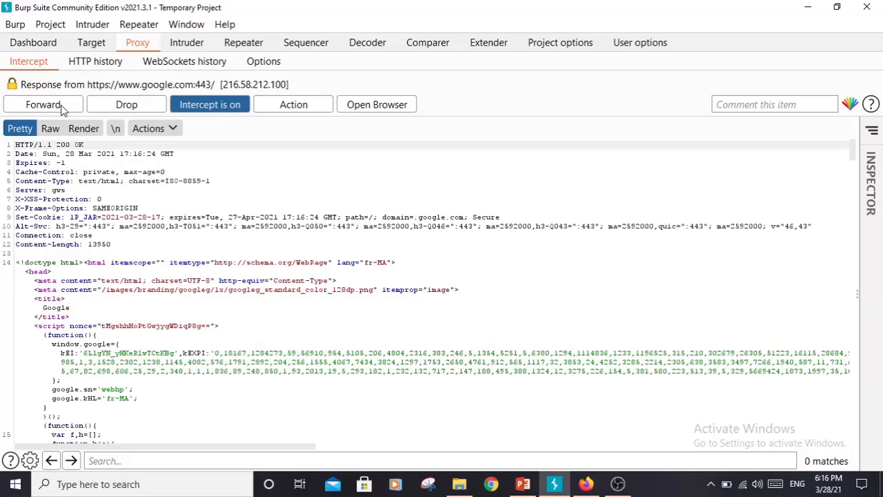
left_click(60, 108)
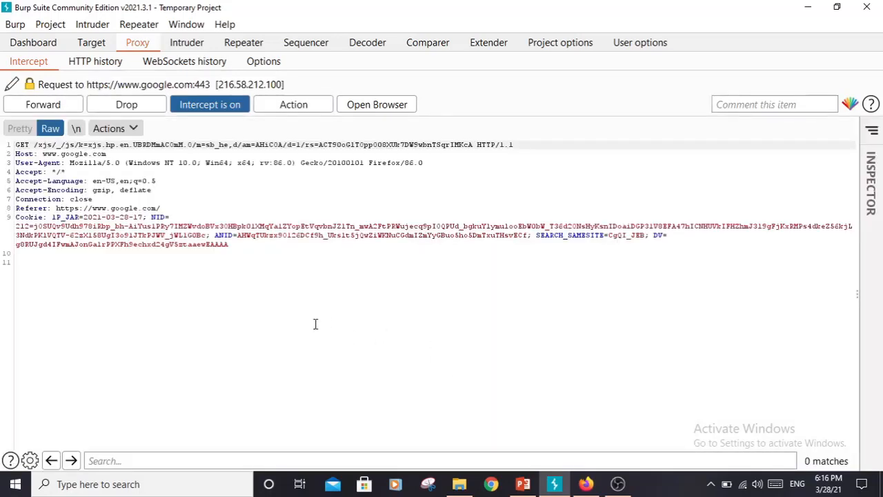
left_click(30, 108)
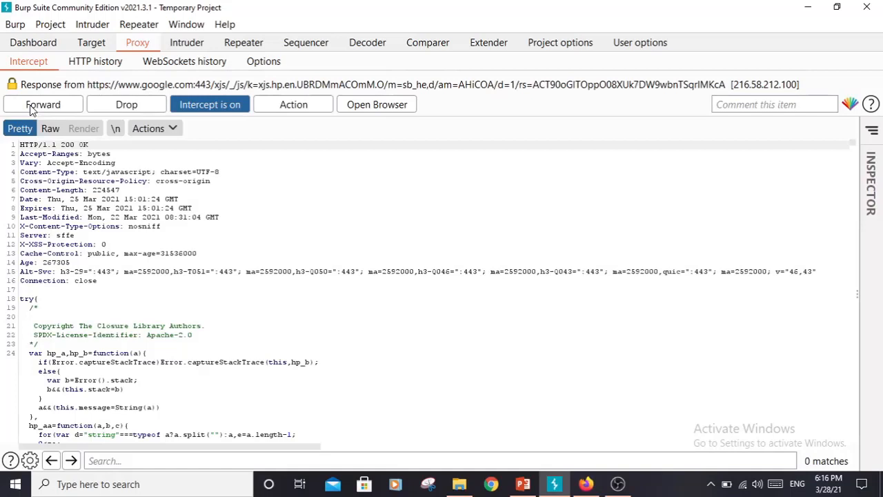
left_click(30, 109)
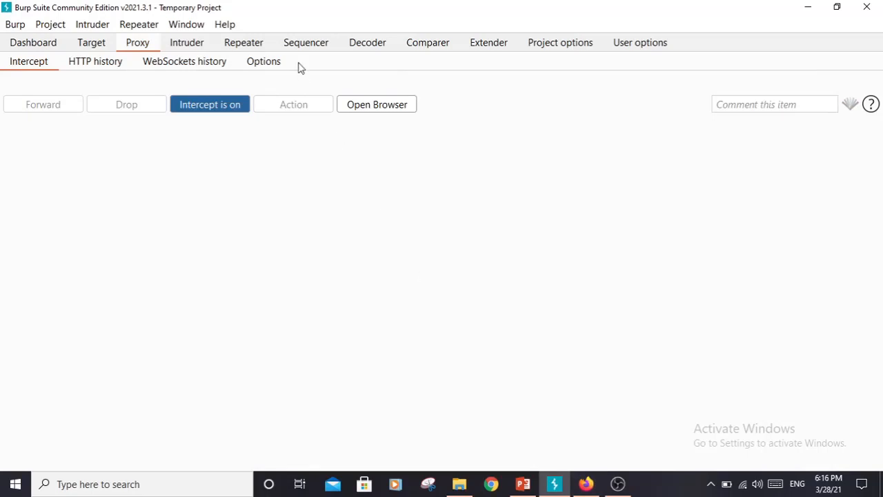
Open the proxy's Match and Replace settings and widen the rule table's Match and Replace columns.
left_click(268, 64)
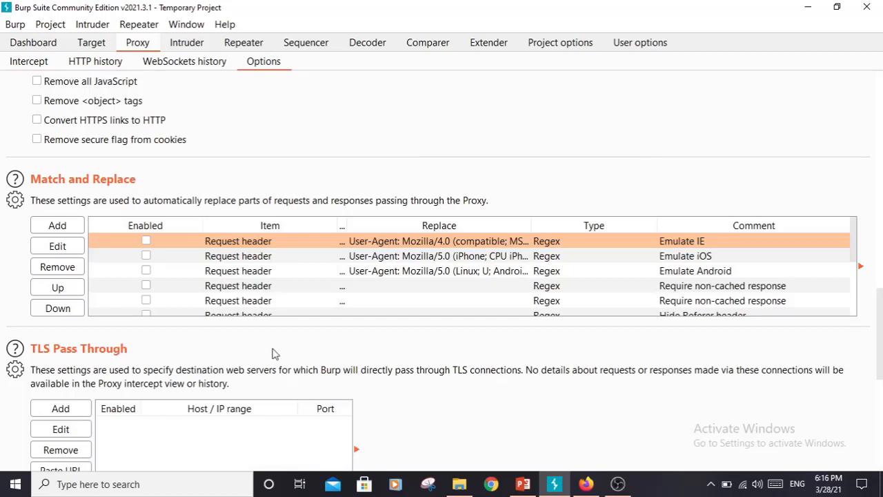
left_click_drag(854, 245, 869, 223)
left_click_drag(345, 227, 439, 222)
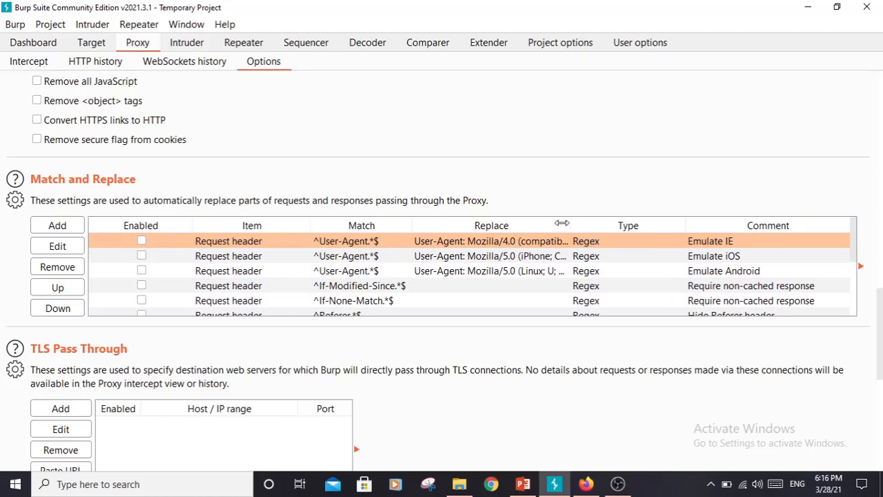
left_click_drag(570, 224, 733, 233)
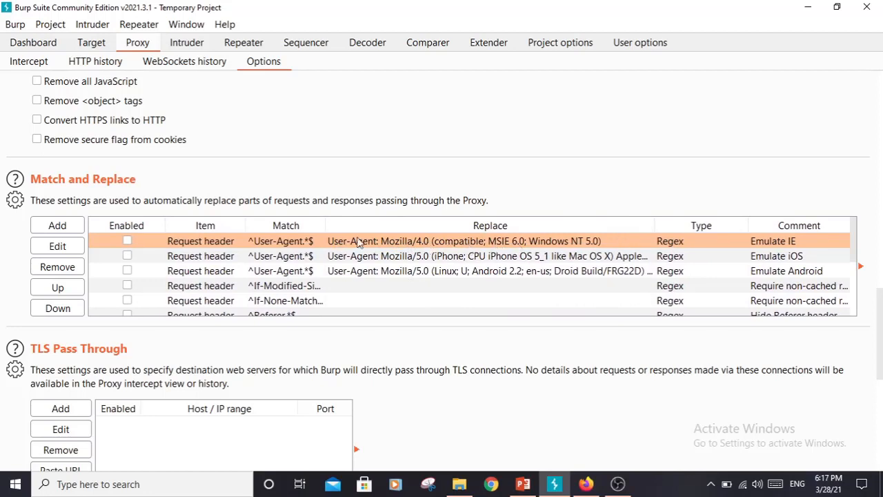
Review the Emulate iOS rule and enable the Emulate Android User-Agent replacement rule.
left_click(377, 256)
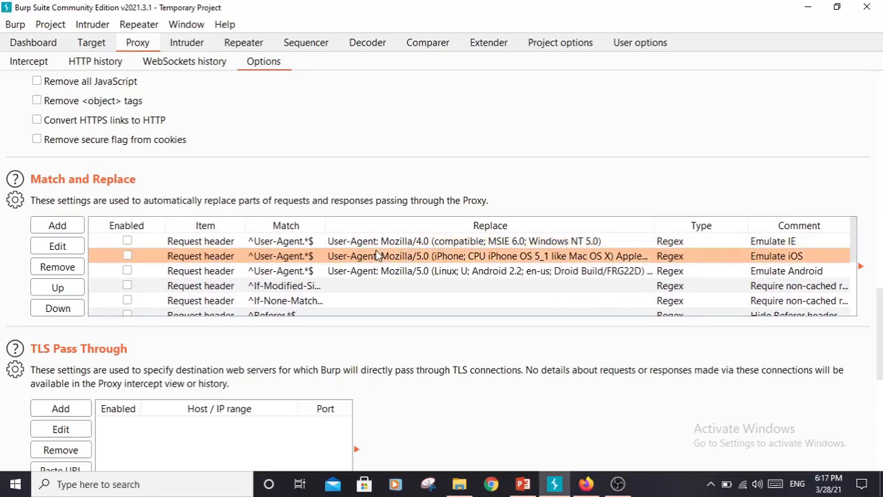
left_click(431, 273)
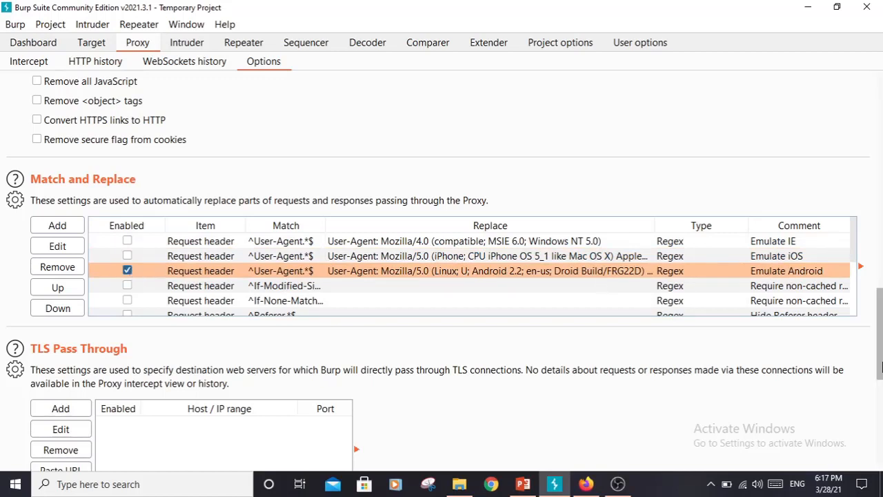
left_click_drag(880, 368, 880, 366)
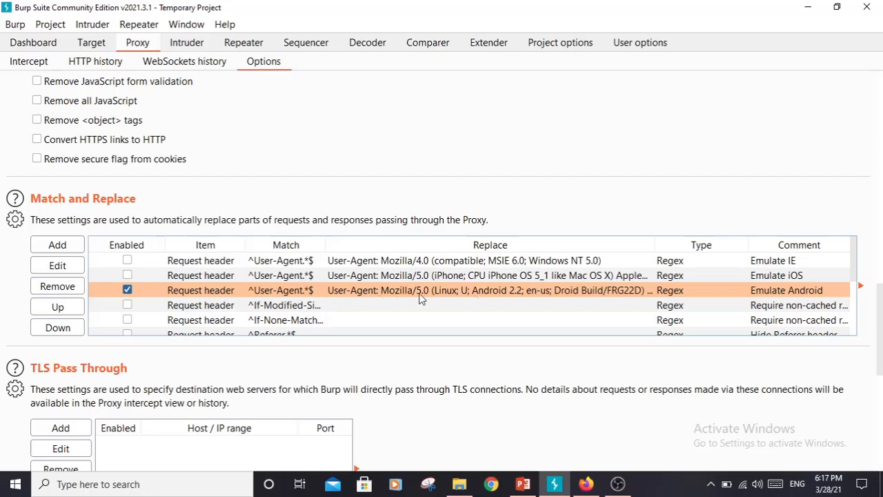
left_click_drag(881, 348, 881, 134)
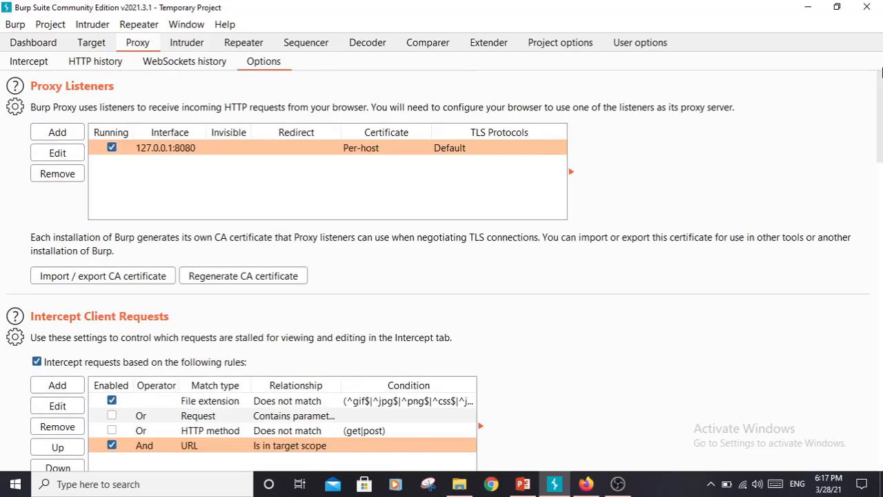
Return to the intercept view, load google.com in Firefox, and switch back to Burp Suite to see the intercepted traffic.
left_click(21, 72)
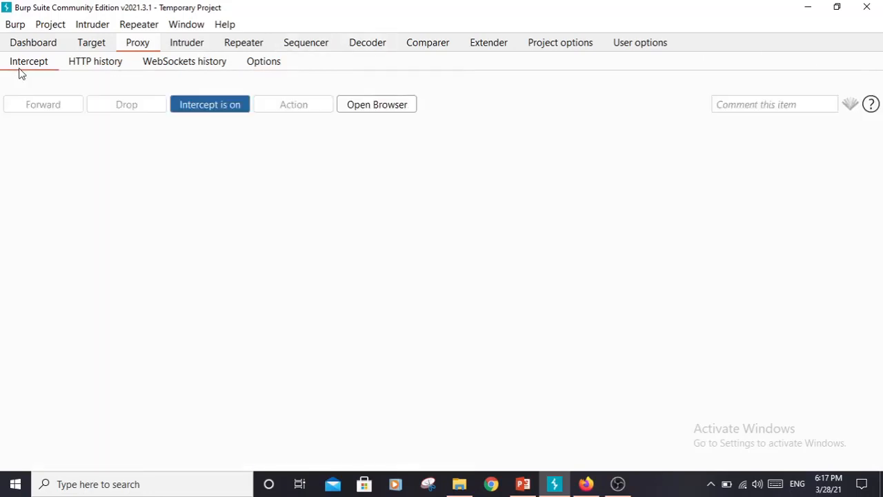
left_click(586, 485)
left_click(429, 34)
key("Escape")
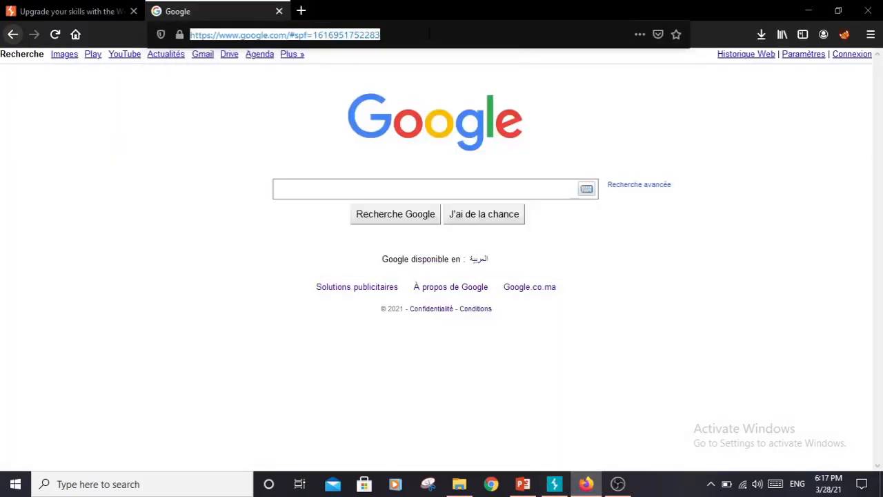
key("Return")
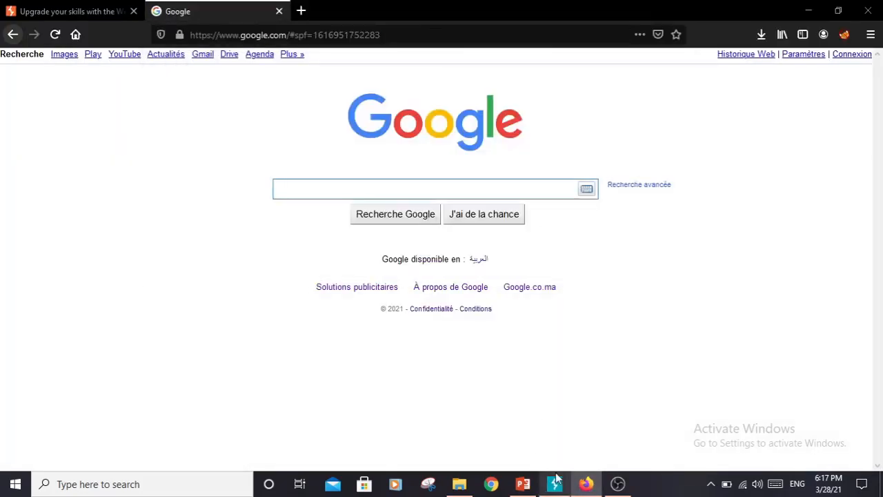
key("ctrl+l")
type("h")
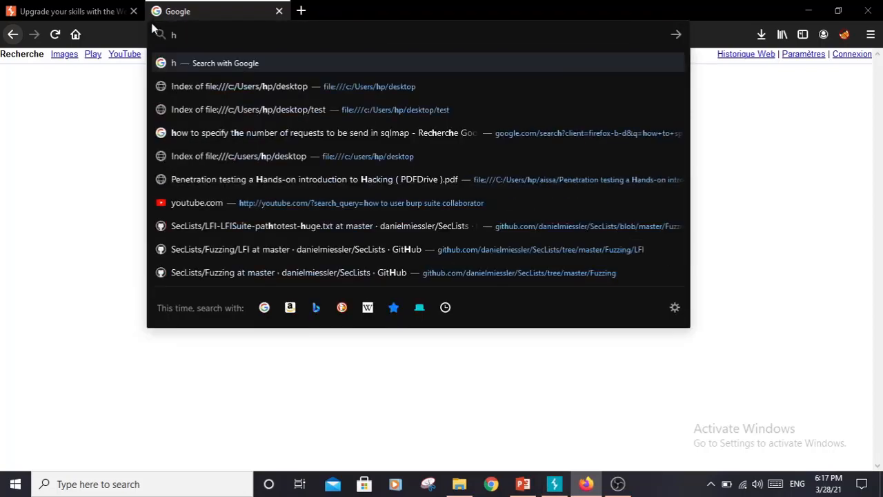
key("BackSpace")
type("google.com")
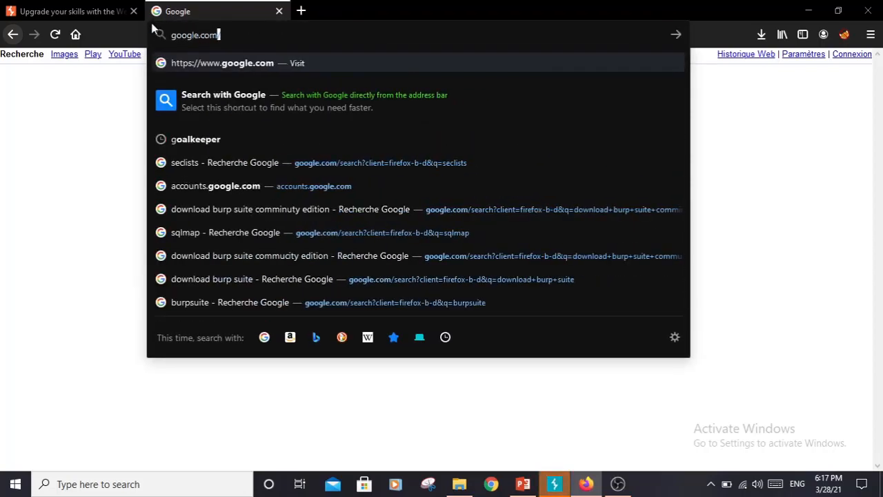
key("Return")
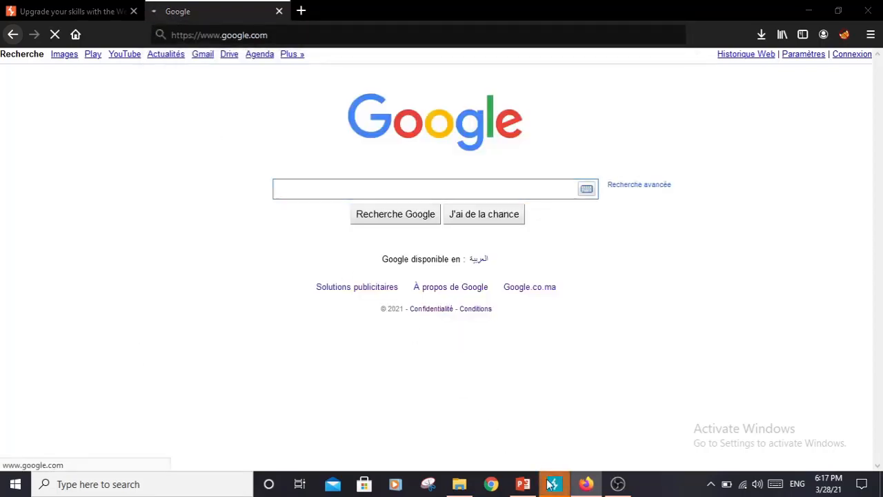
left_click(554, 483)
left_click(29, 107)
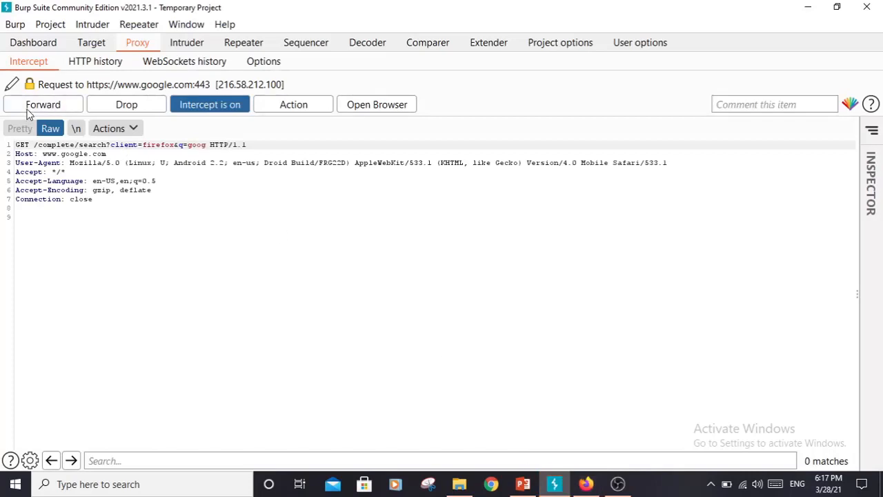
left_click(29, 107)
left_click(29, 107)
left_click(29, 107)
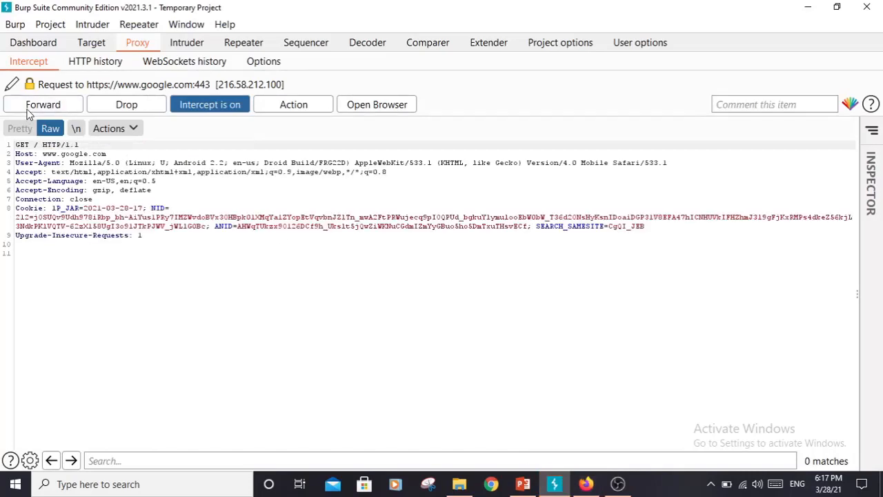
Highlight the User-Agent header in the intercepted GET / request to inspect the Android replacement.
left_click_drag(70, 163, 690, 159)
left_click(681, 167)
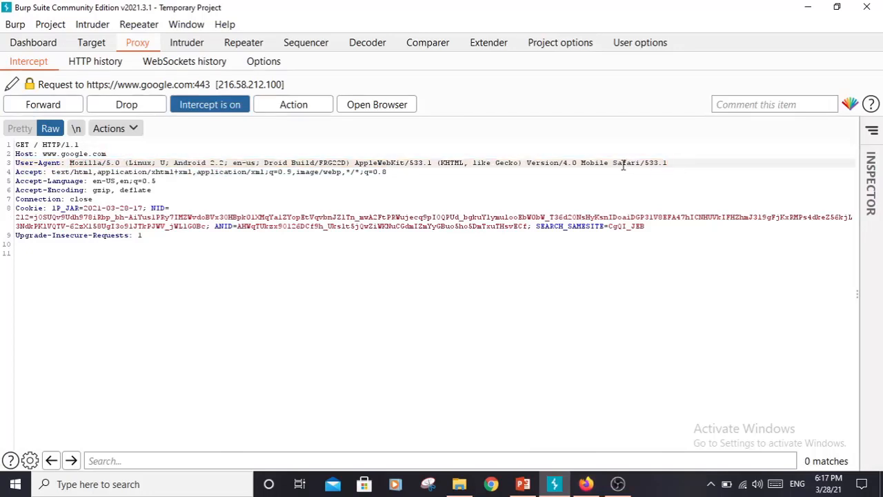
left_click_drag(610, 164, 11, 162)
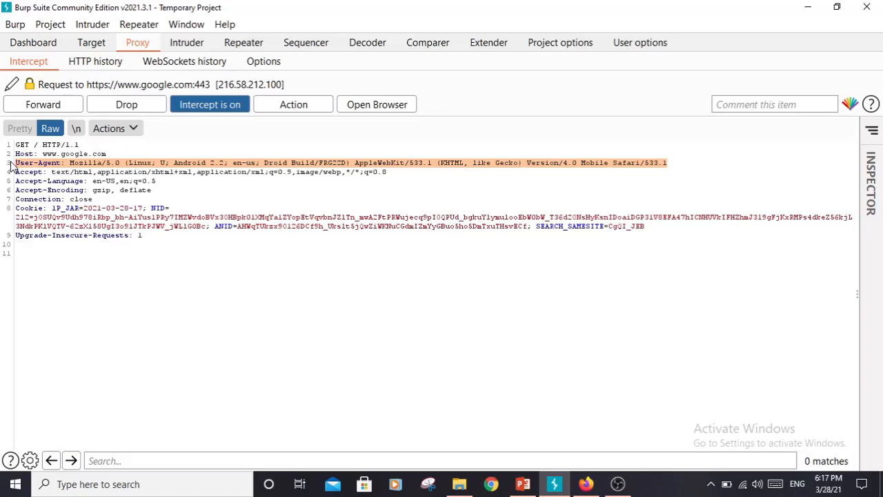
left_click(95, 61)
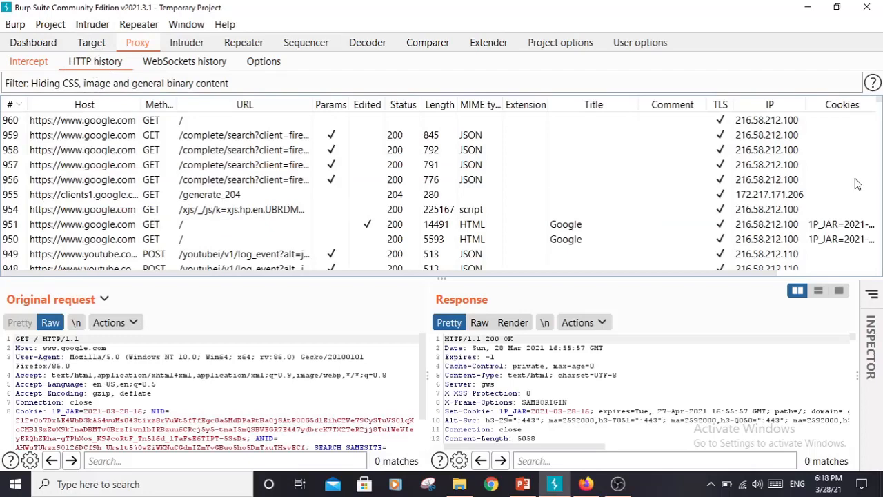
left_click(96, 44)
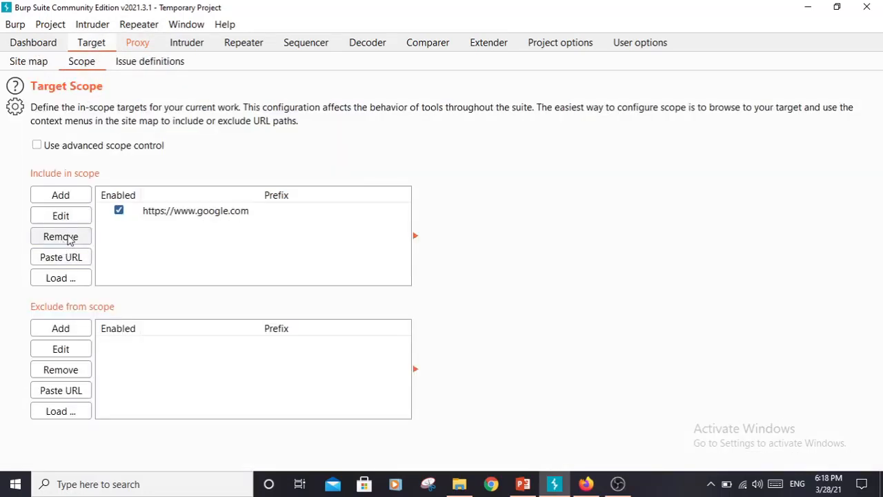
left_click(148, 211)
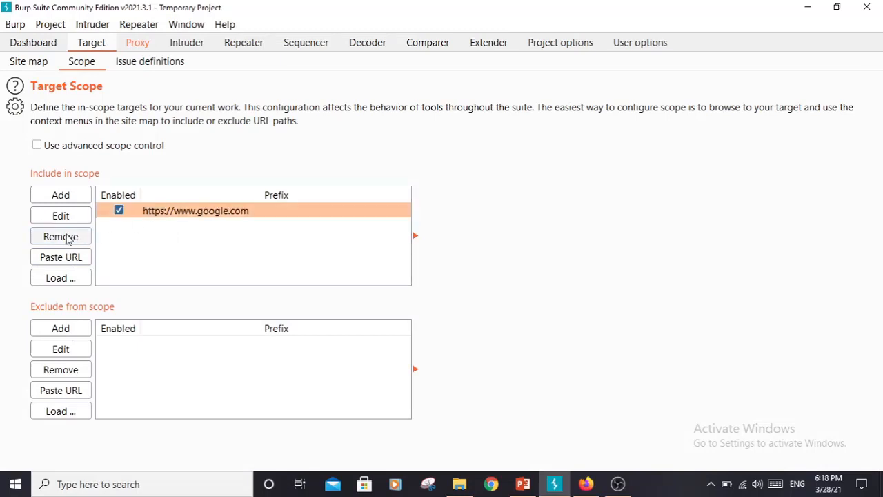
left_click(217, 196)
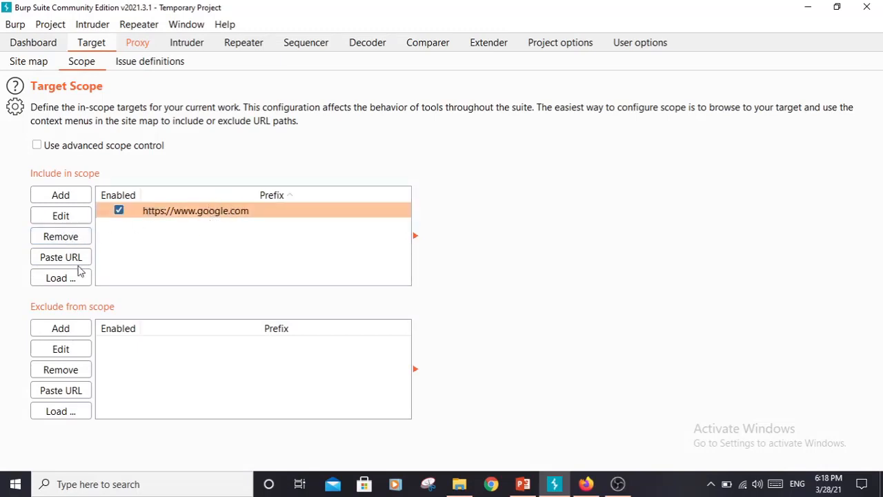
left_click(51, 236)
left_click(138, 42)
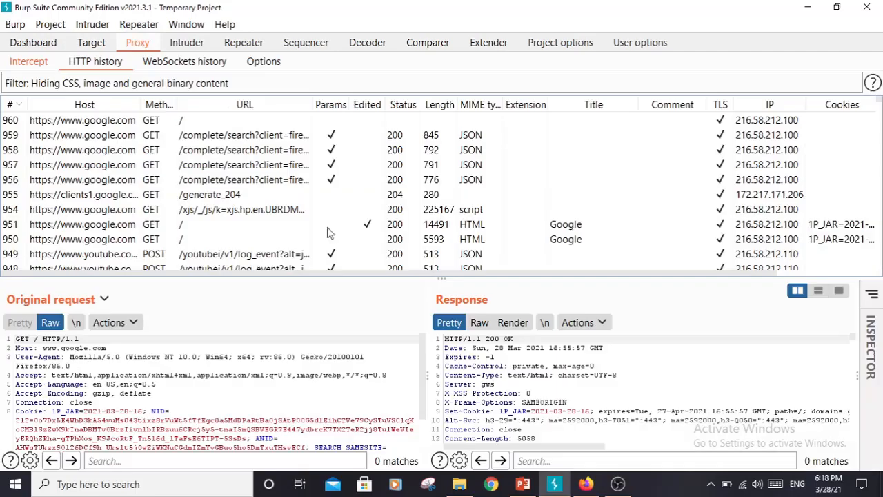
left_click(93, 43)
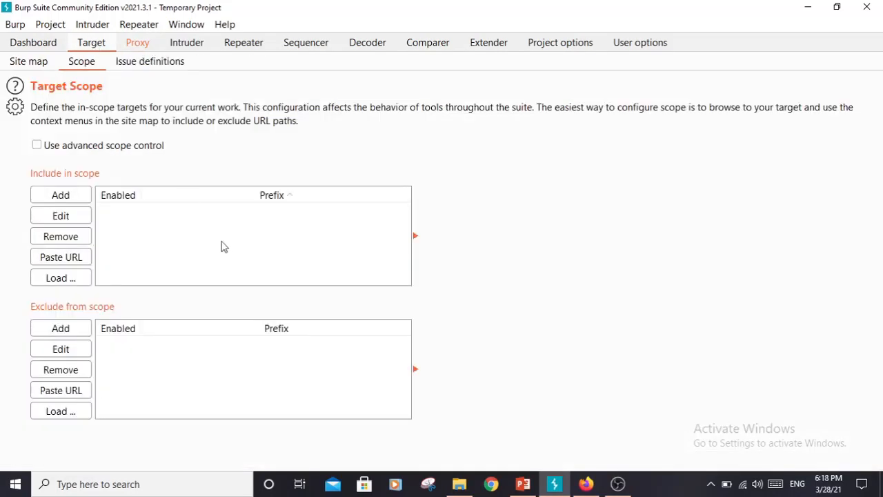
left_click(133, 43)
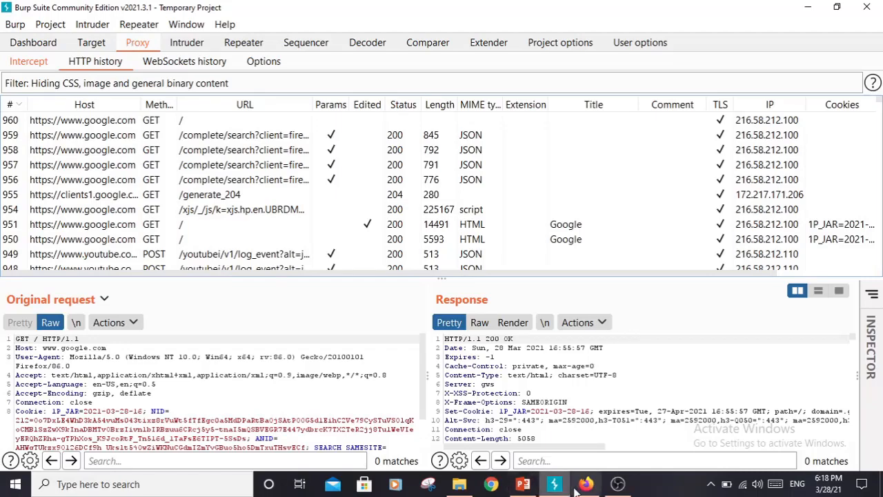
left_click(583, 484)
left_click(384, 34)
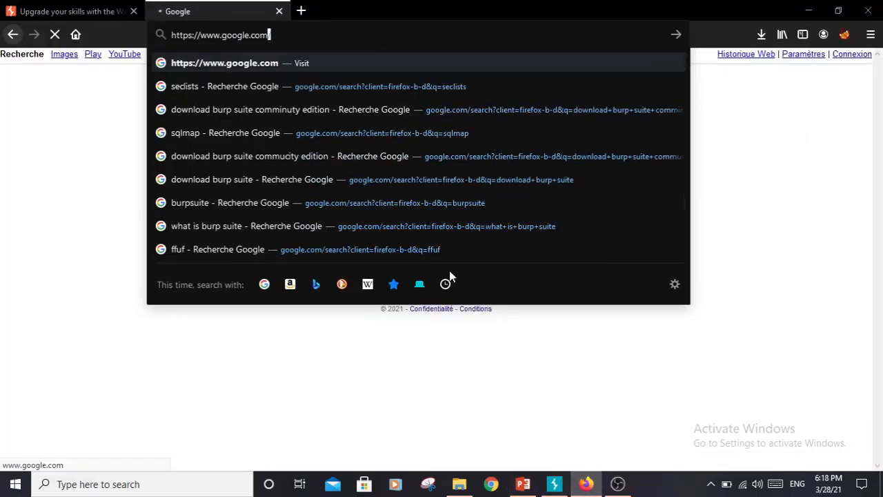
left_click(554, 484)
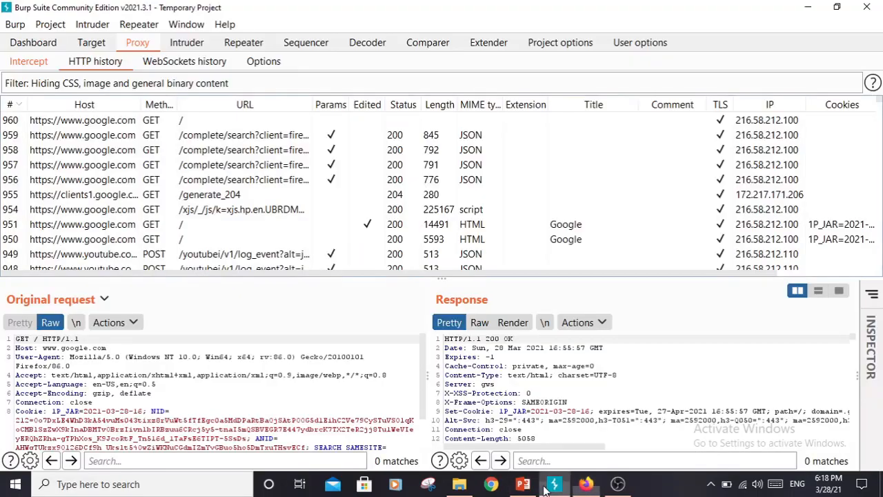
left_click(48, 61)
left_click(43, 105)
left_click(43, 106)
left_click(43, 105)
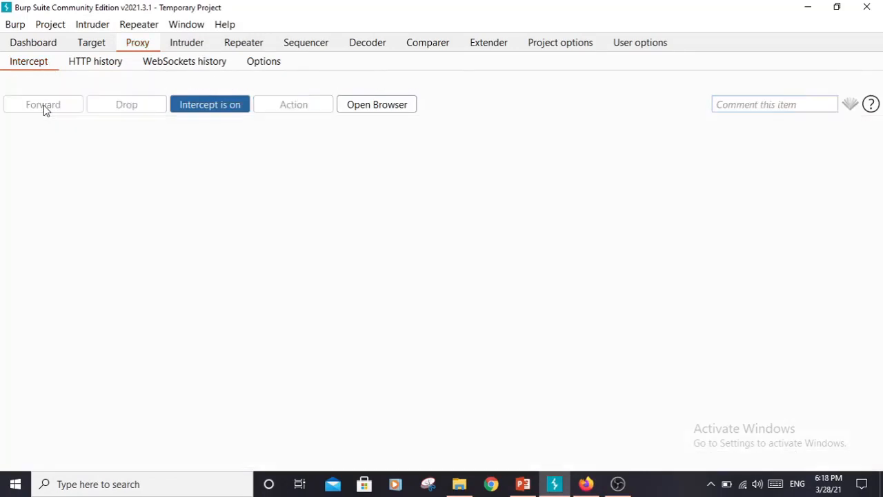
left_click(586, 484)
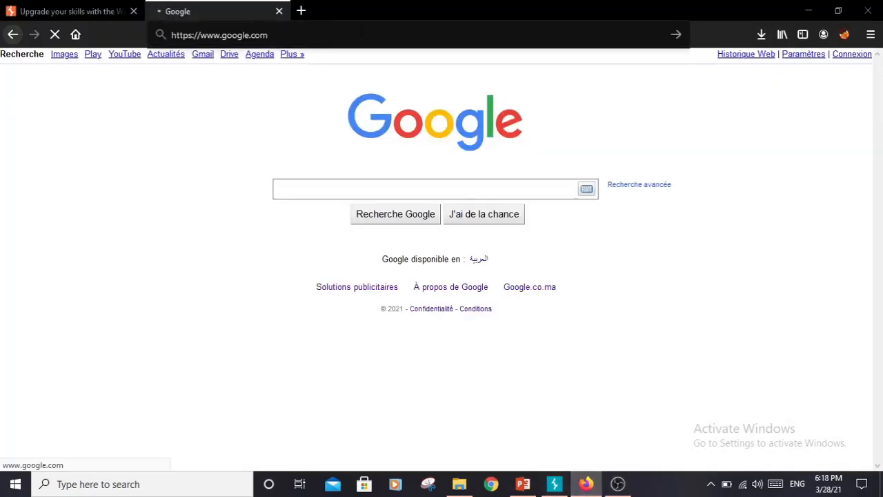
left_click(361, 32)
key("Return")
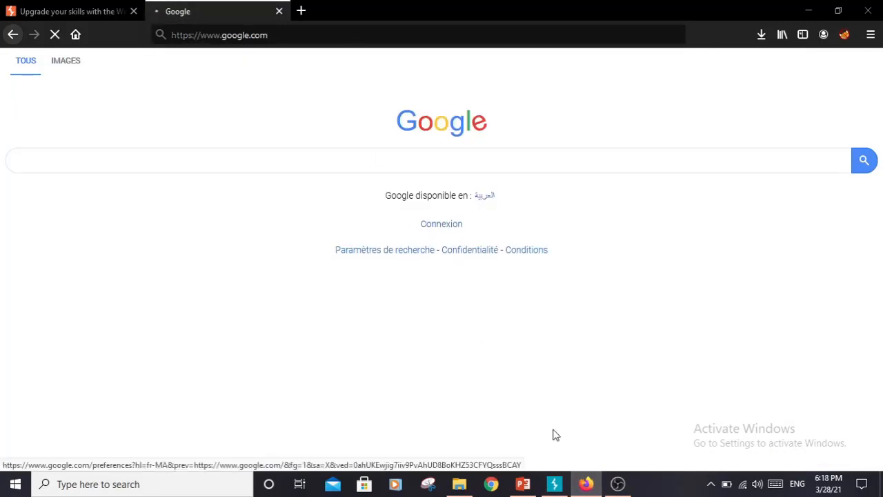
left_click(553, 482)
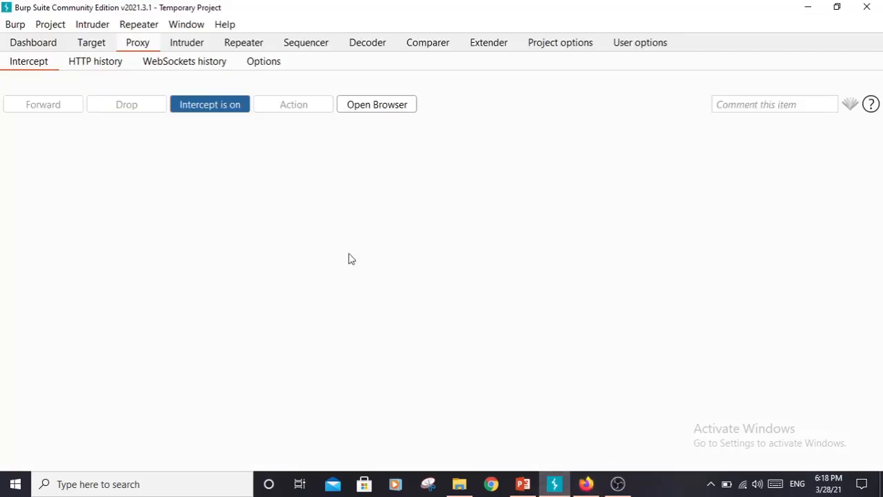
Review the target scope, open the proxy's HTTP history, and look through the logged requests with the request list enlarged.
left_click(107, 42)
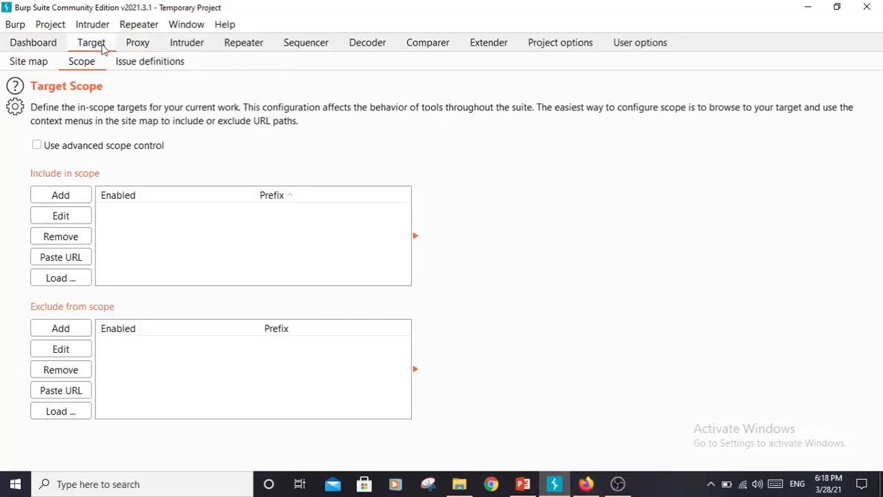
left_click(146, 47)
left_click(97, 63)
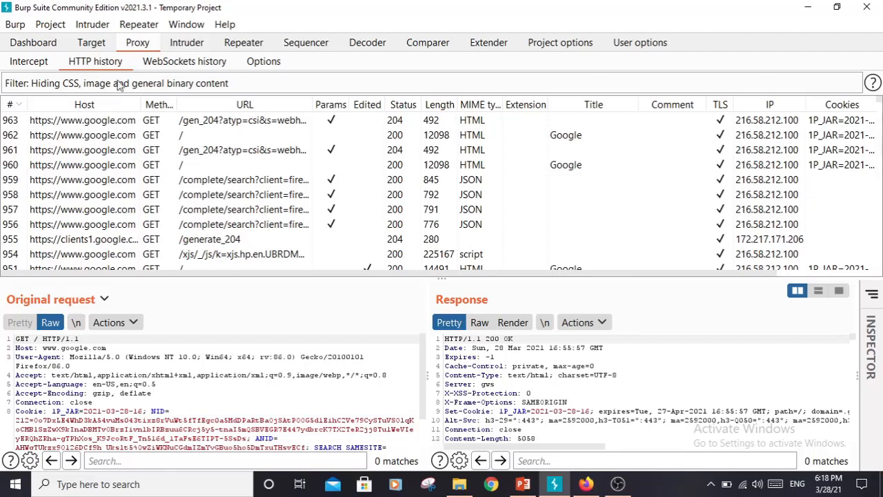
left_click_drag(443, 275, 443, 288)
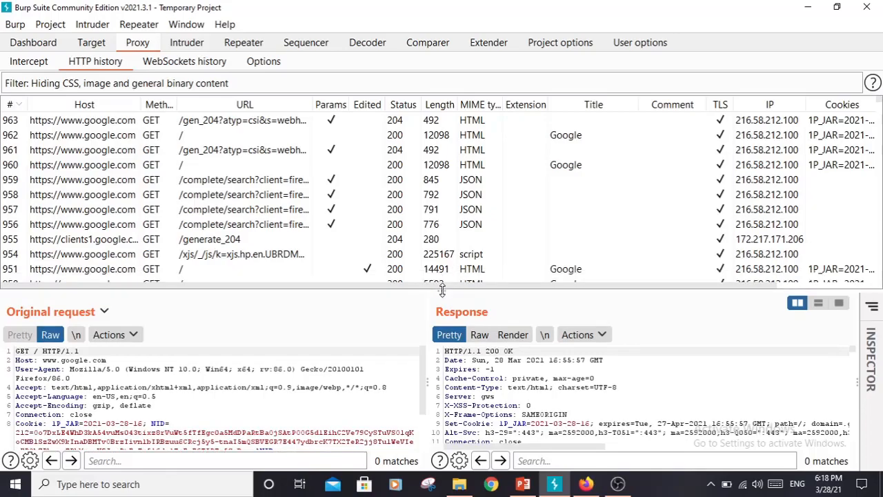
scroll(477, 216, "down", 10)
scroll(476, 216, "down", 20)
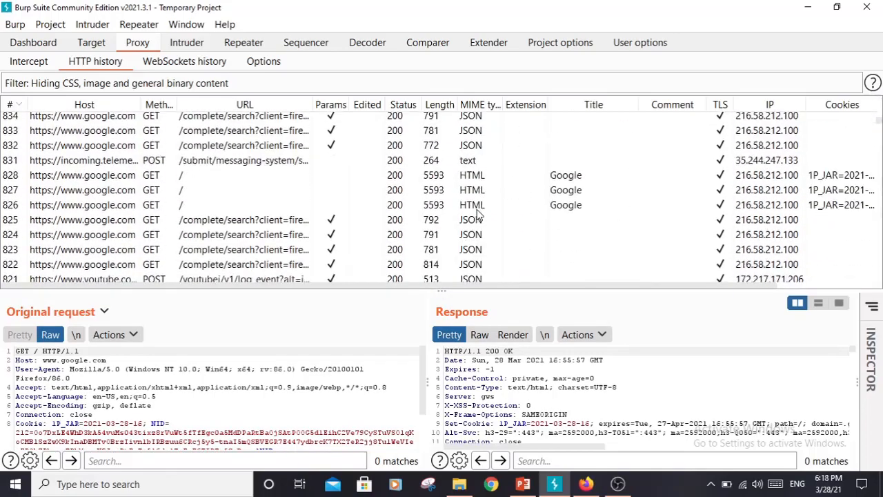
scroll(476, 216, "up", 20)
scroll(477, 214, "up", 20)
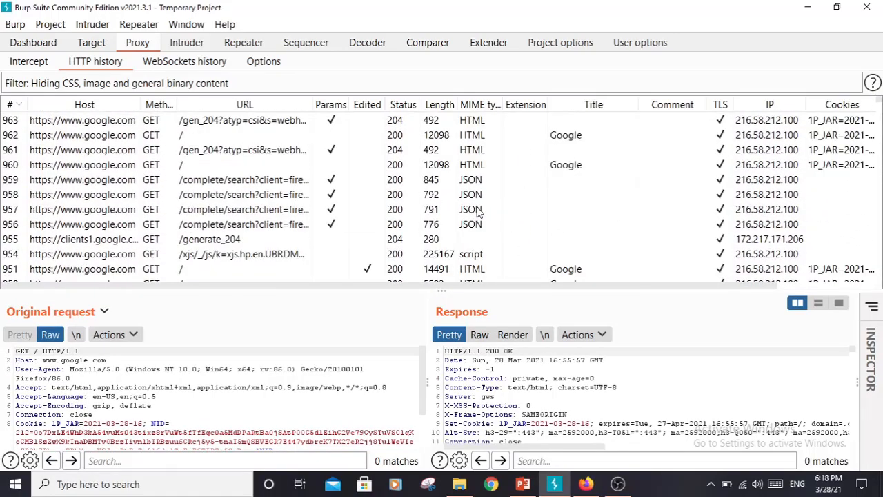
left_click(157, 138)
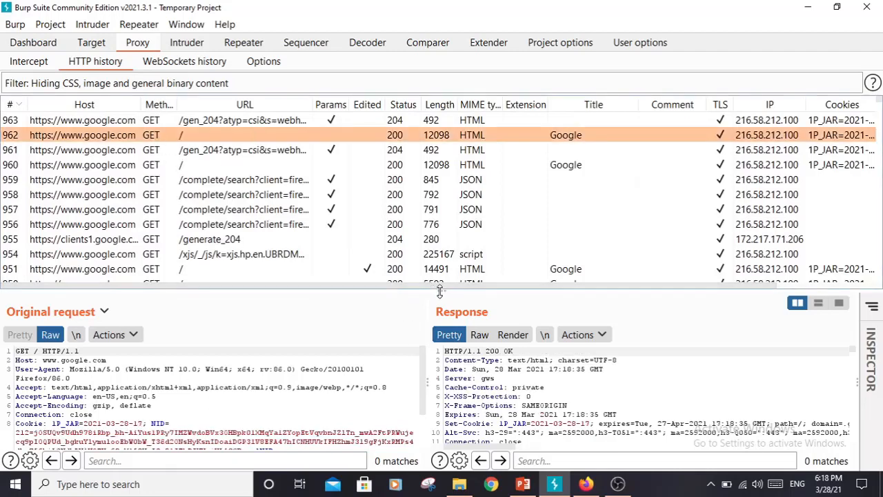
left_click_drag(441, 289, 441, 180)
left_click_drag(159, 346, 5, 242)
left_click(577, 275)
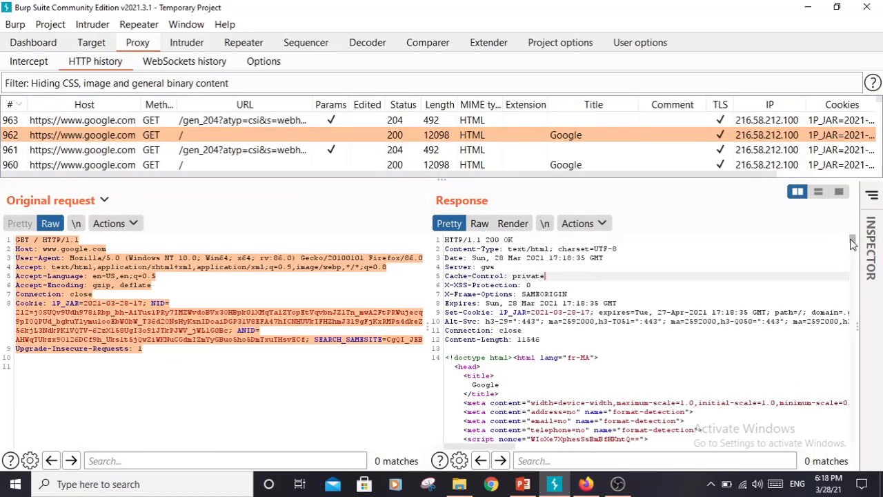
left_click_drag(852, 240, 821, 232)
left_click(241, 323)
left_click(86, 138)
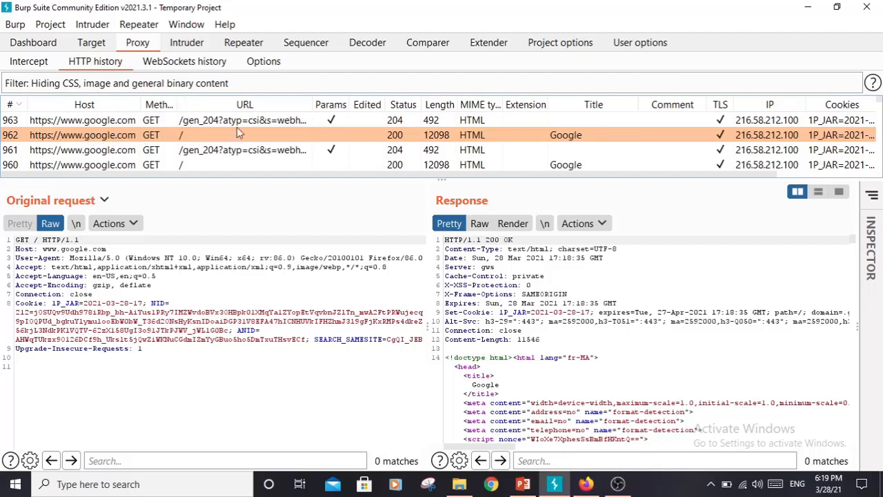
right_click(134, 140)
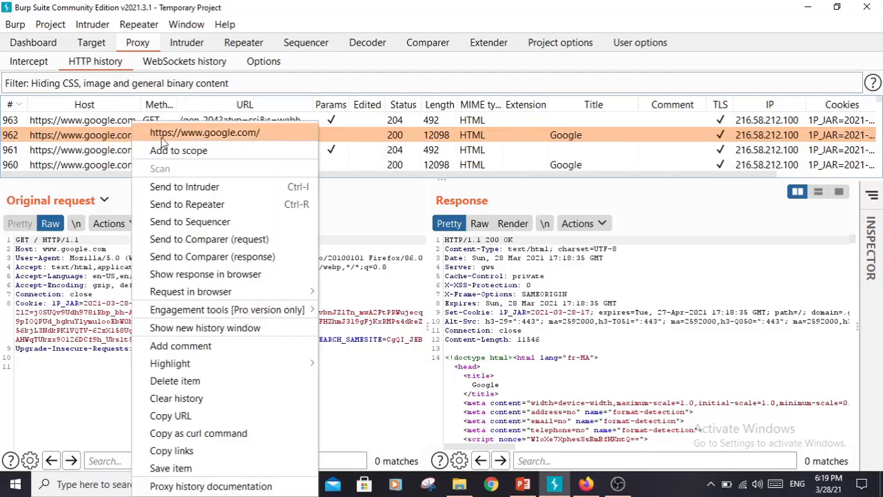
left_click(188, 152)
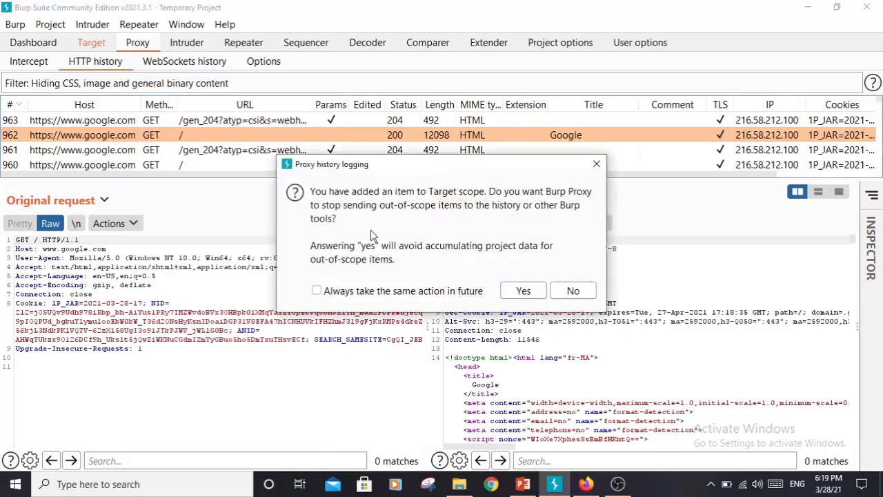
left_click(570, 291)
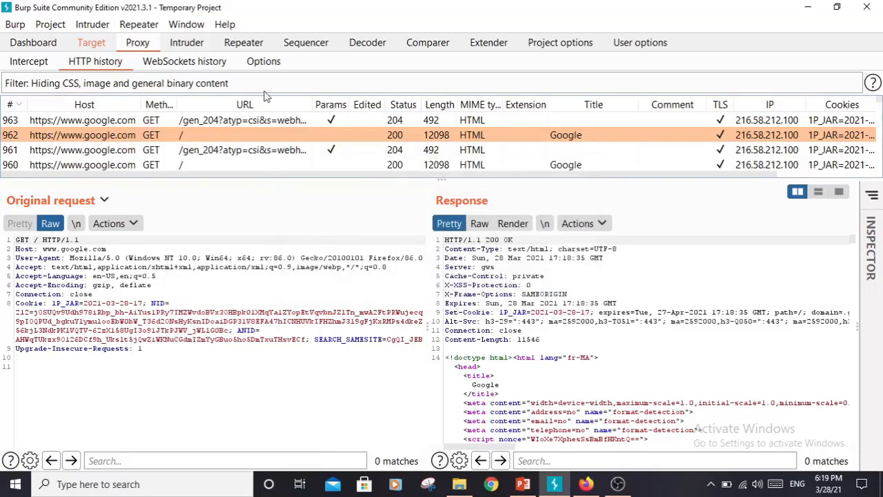
left_click(94, 45)
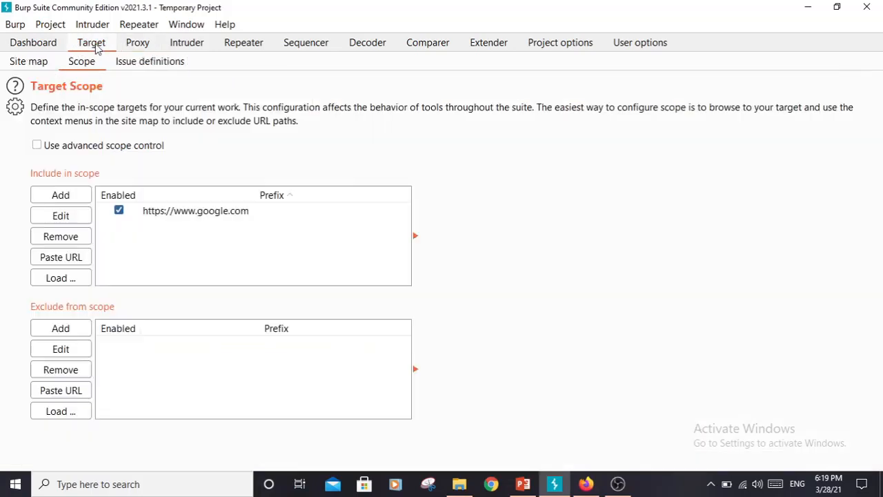
left_click(131, 43)
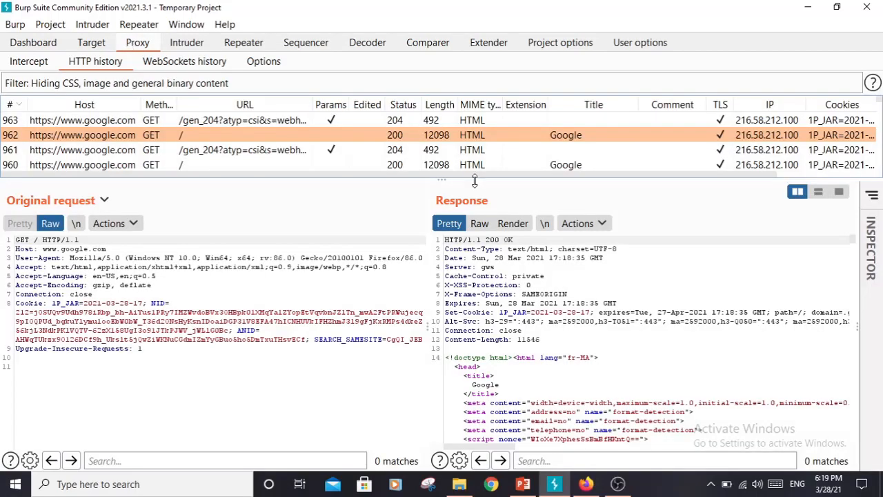
Enlarge the history's request list and filter it to show only in-scope items.
left_click_drag(442, 179, 442, 289)
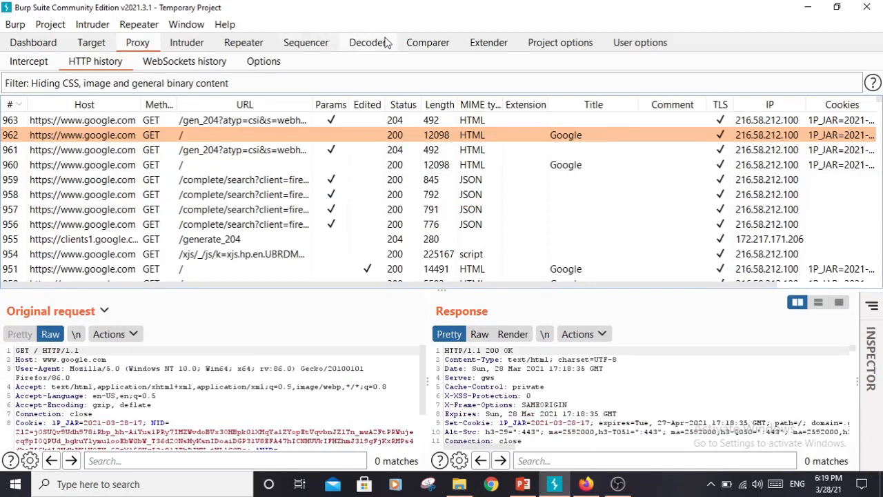
left_click(160, 83)
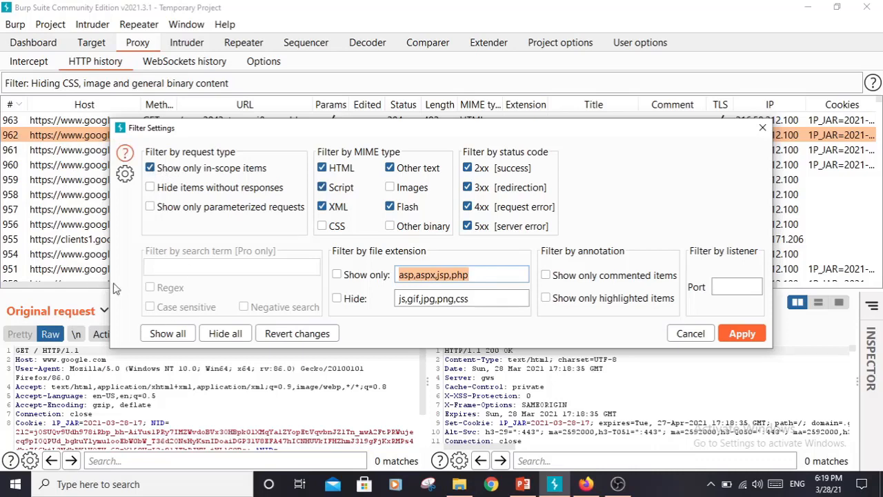
left_click(742, 333)
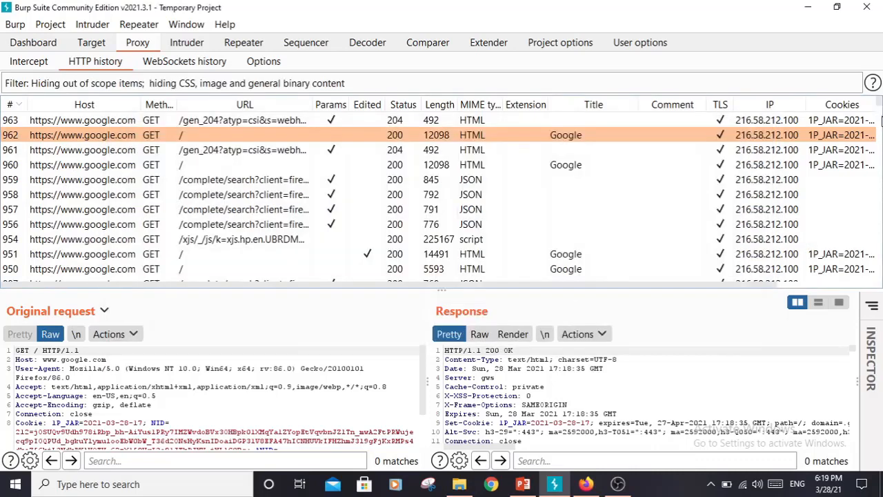
mouse_move(879, 103)
left_mouse_down()
mouse_move(879, 207)
mouse_move(879, 104)
left_mouse_up()
Open the display settings in the user options and examine the available interface font sizes and themes.
left_click(657, 45)
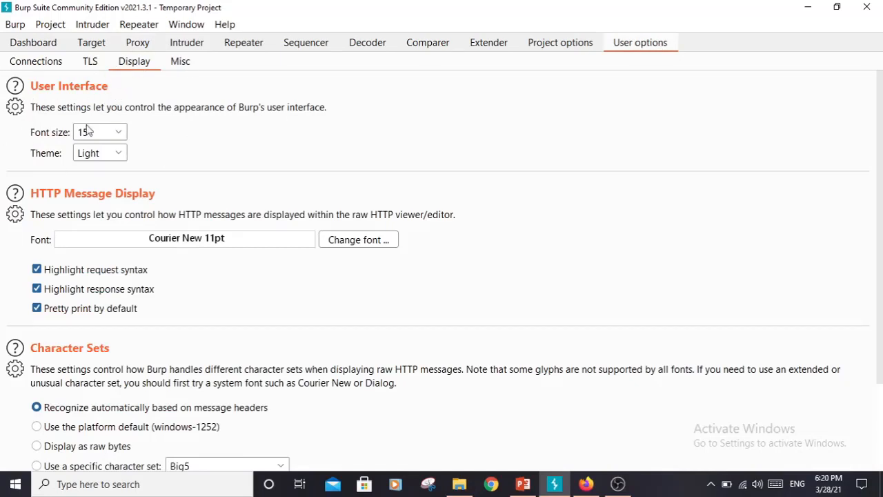
left_click(117, 133)
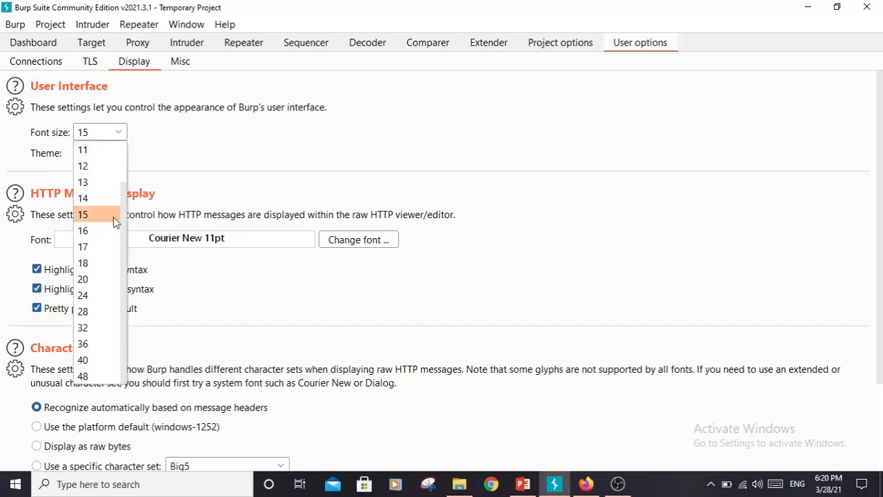
left_click_drag(125, 298, 135, 215)
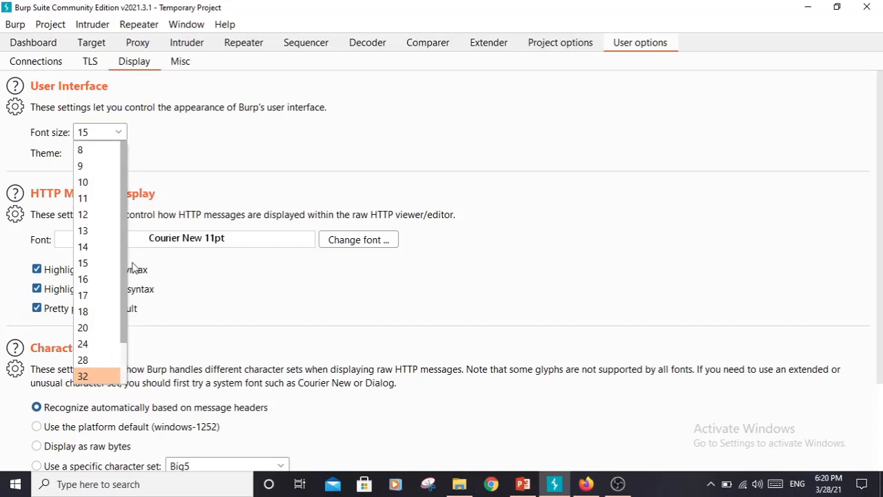
left_click_drag(132, 262, 126, 357)
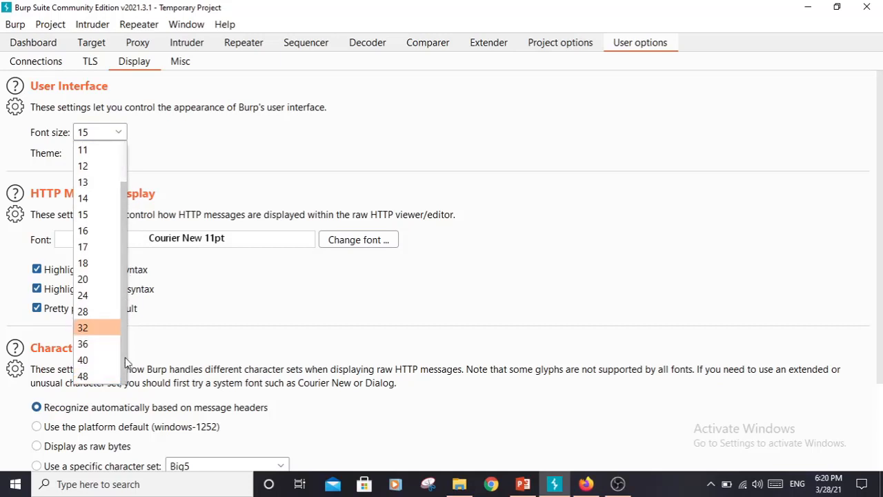
left_click(172, 147)
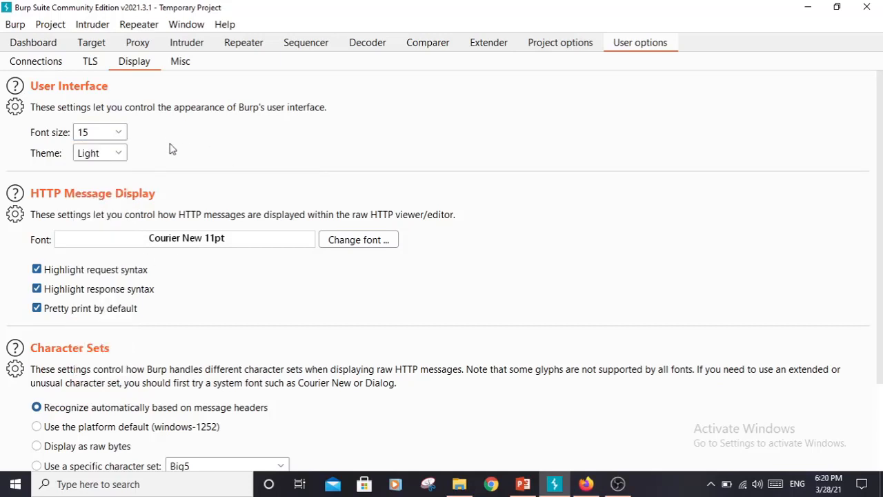
left_click(117, 155)
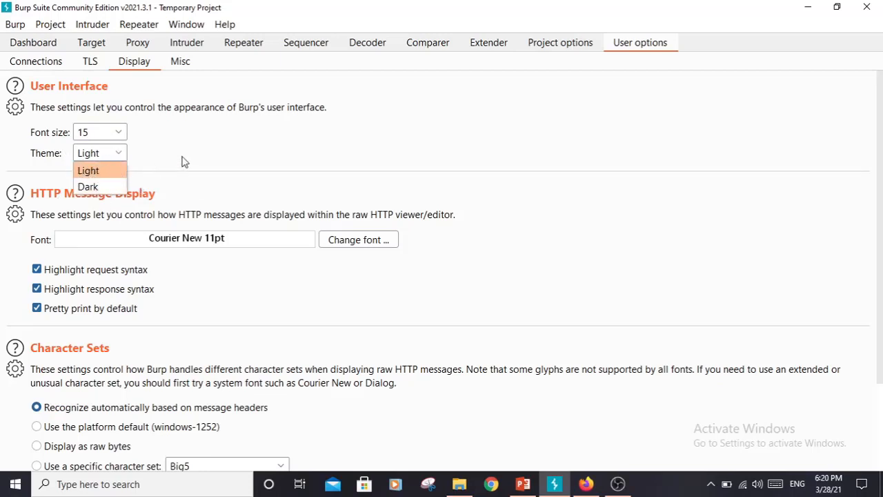
left_click(185, 161)
left_click(98, 153)
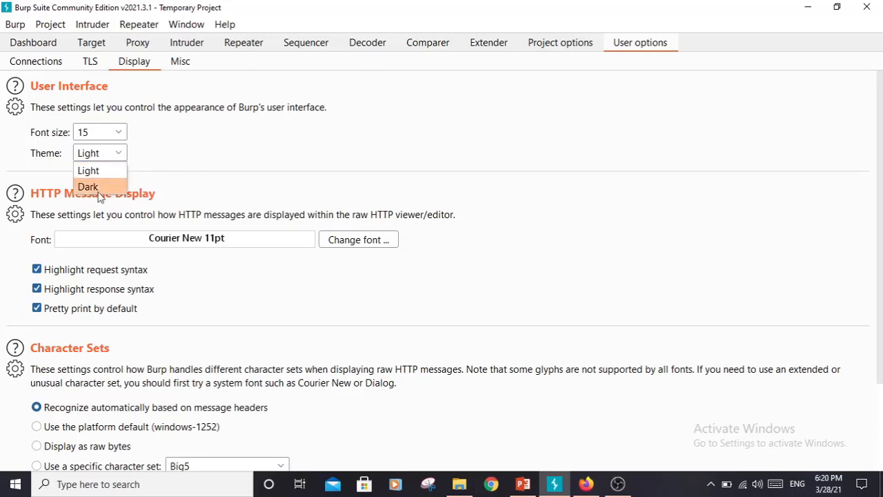
left_click(148, 145)
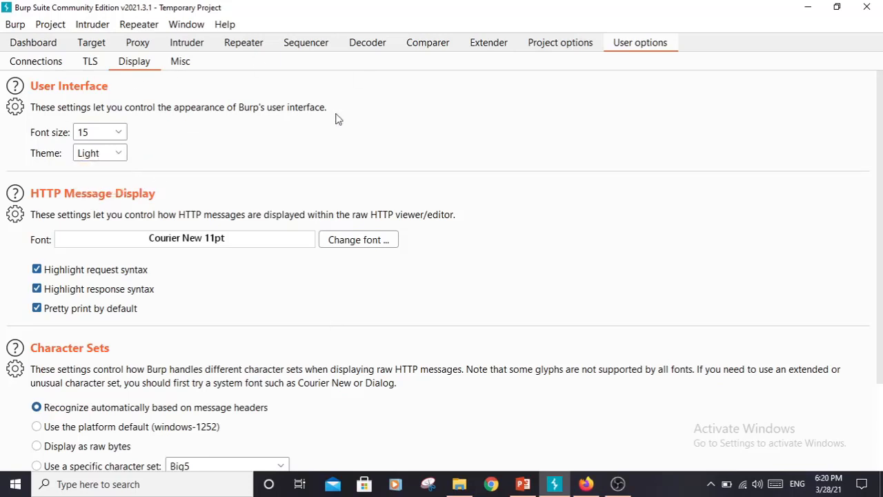
Look through the fonts and sizes offered for the HTTP message display and close the font selection without applying one.
left_click_drag(881, 135, 882, 99)
left_click(365, 247)
left_click(361, 245)
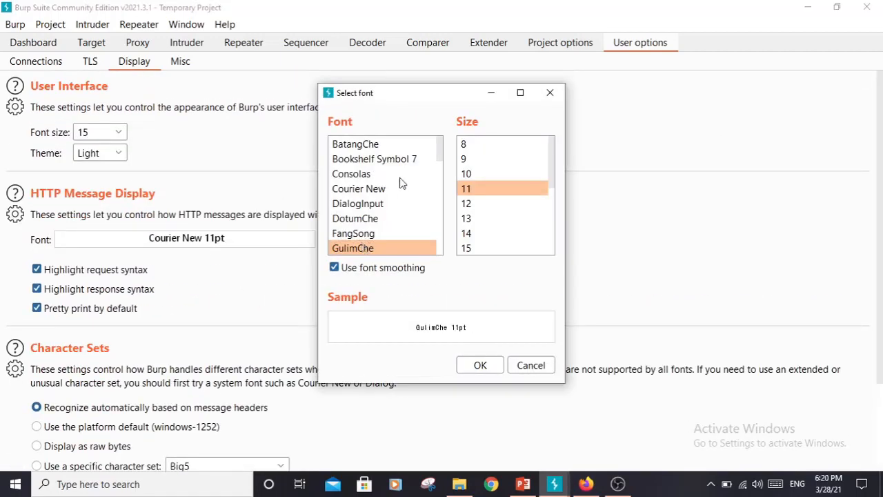
left_click_drag(442, 154, 444, 95)
left_click(550, 94)
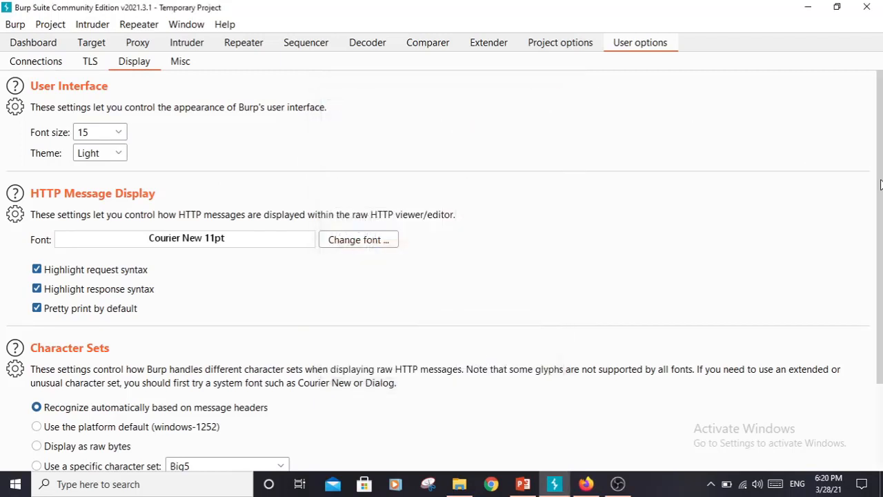
Return to the proxy's HTTP history and enlarge the request and response viewers by shrinking the request list.
left_click(137, 44)
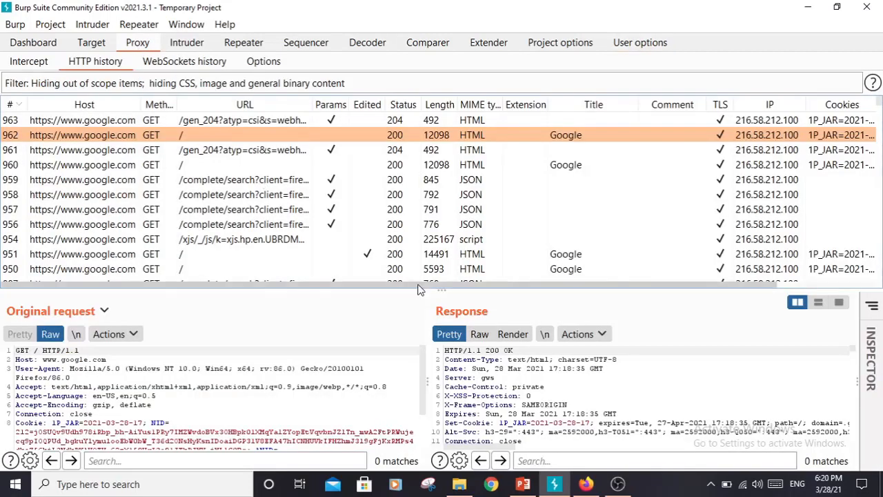
left_click_drag(441, 289, 440, 211)
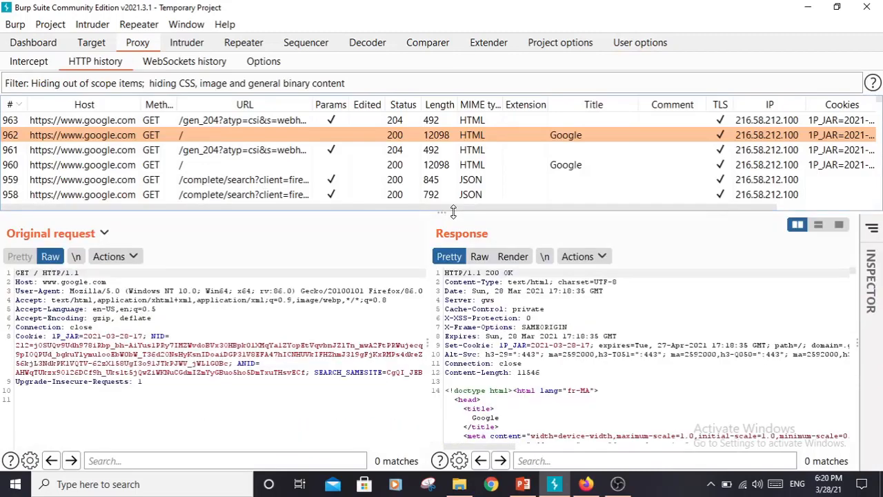
Look at the Intruder's payload positions and the Repeater, and return to the HTTP history with its message viewers slightly enlarged.
left_click(188, 44)
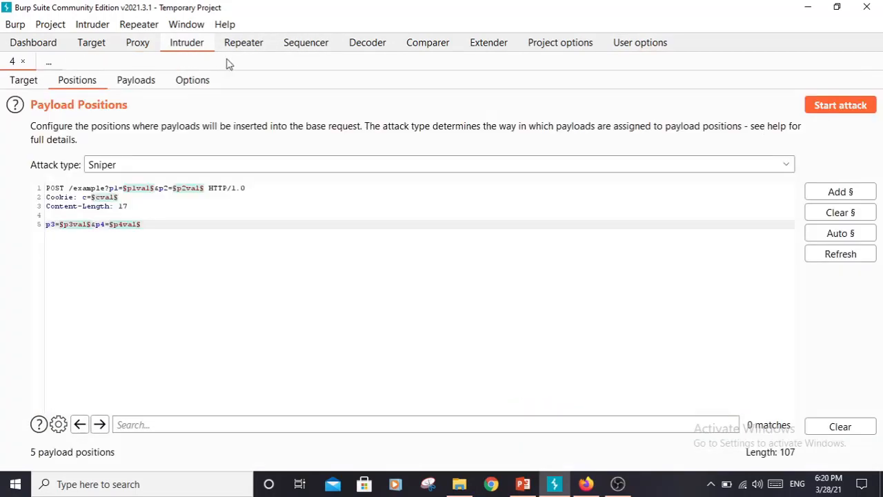
left_click(147, 47)
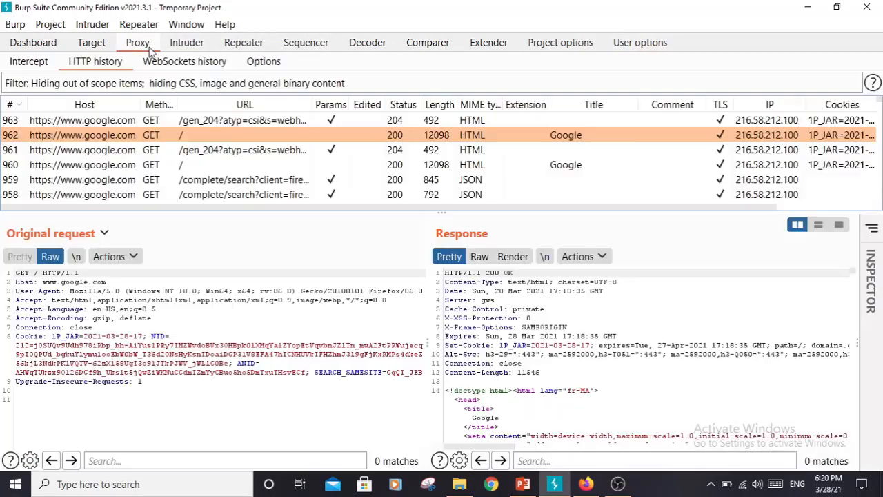
left_click(238, 47)
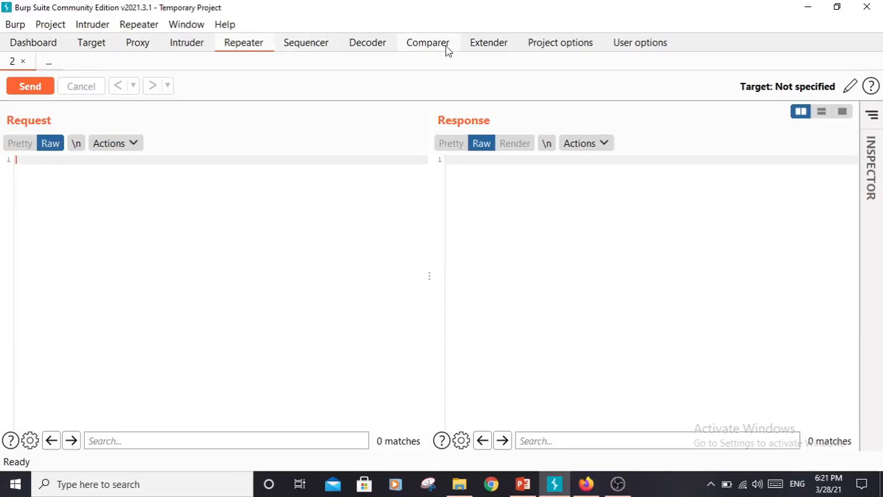
left_click(131, 43)
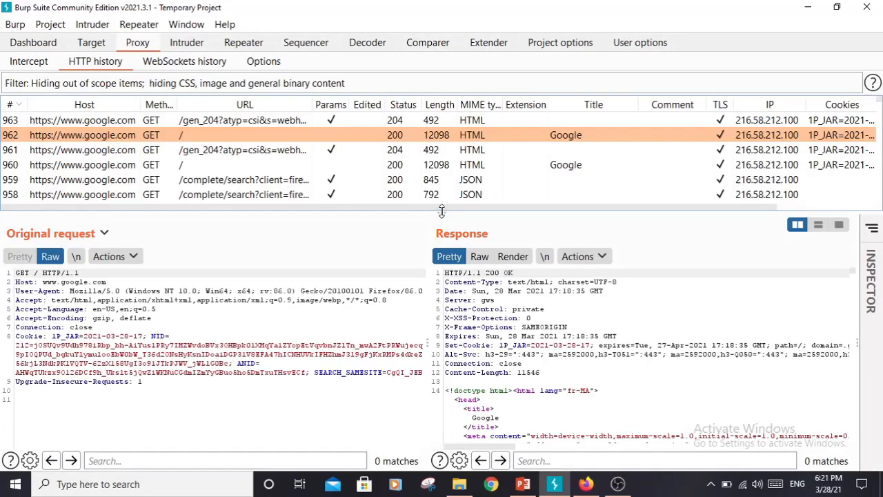
left_click_drag(442, 213, 442, 205)
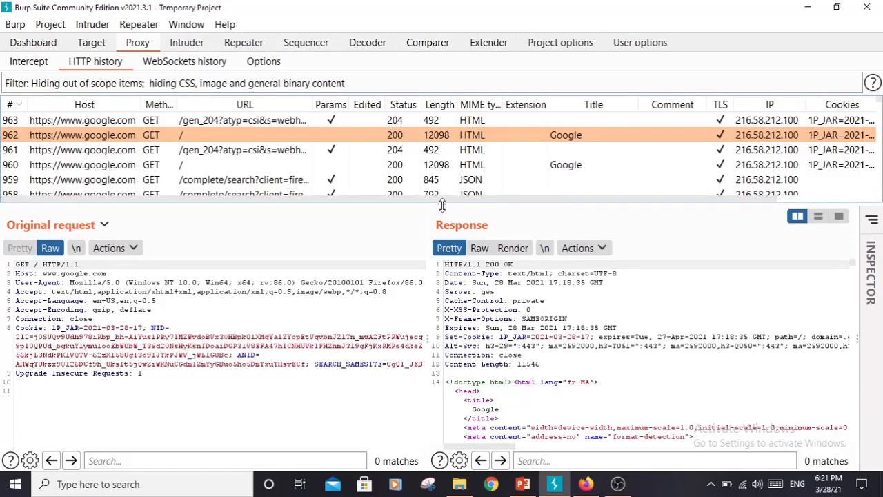